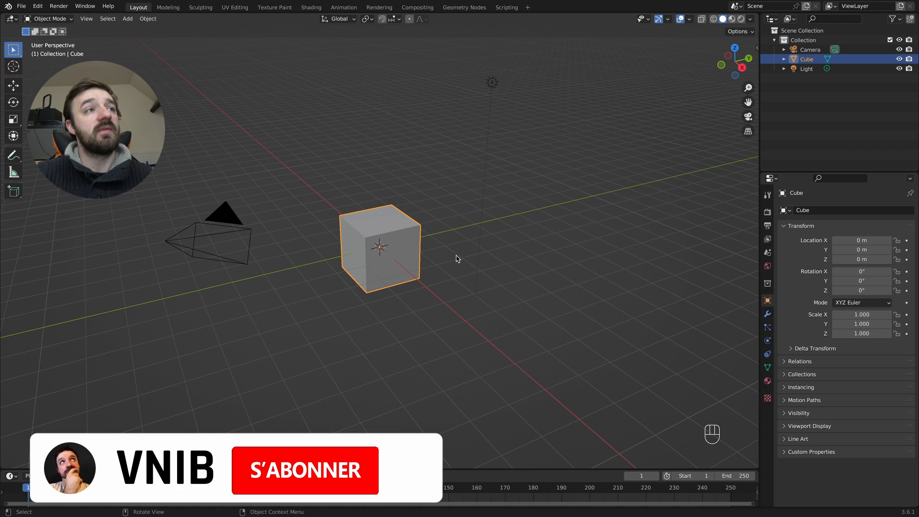
Clear all default objects from the scene and add a mesh circle at the origin
click(438, 254)
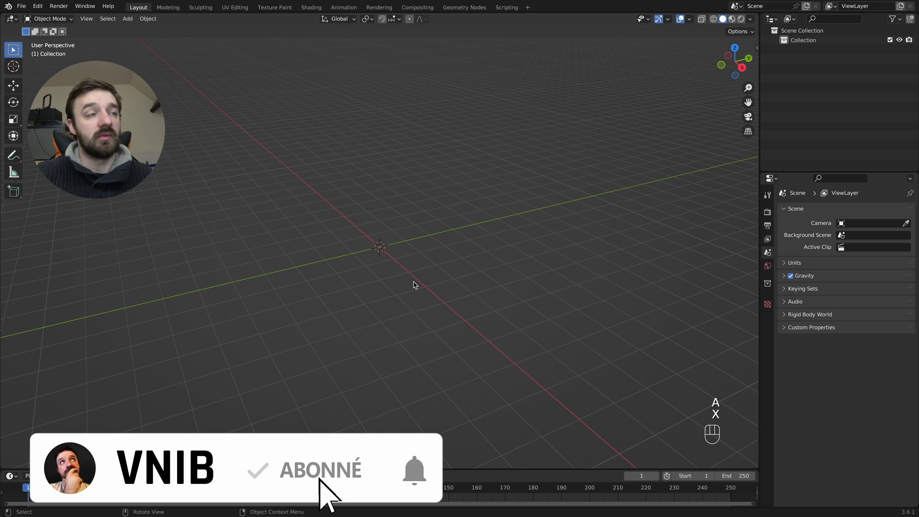
key(shift+a)
mouse_move(404, 281)
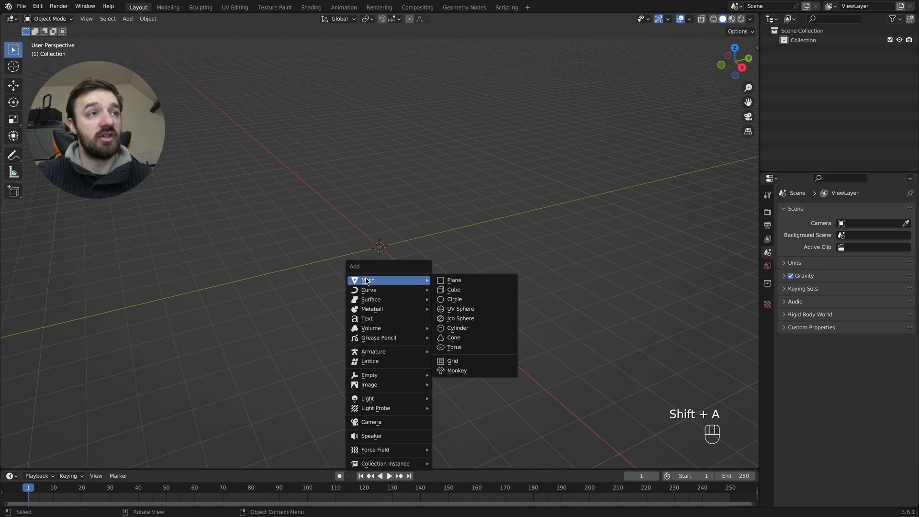
click(462, 299)
middle_drag(432, 277, 432, 276)
In Edit Mode, move all of the circle's vertices 0.8 m along the X axis, then return to Object Mode
key(Tab)
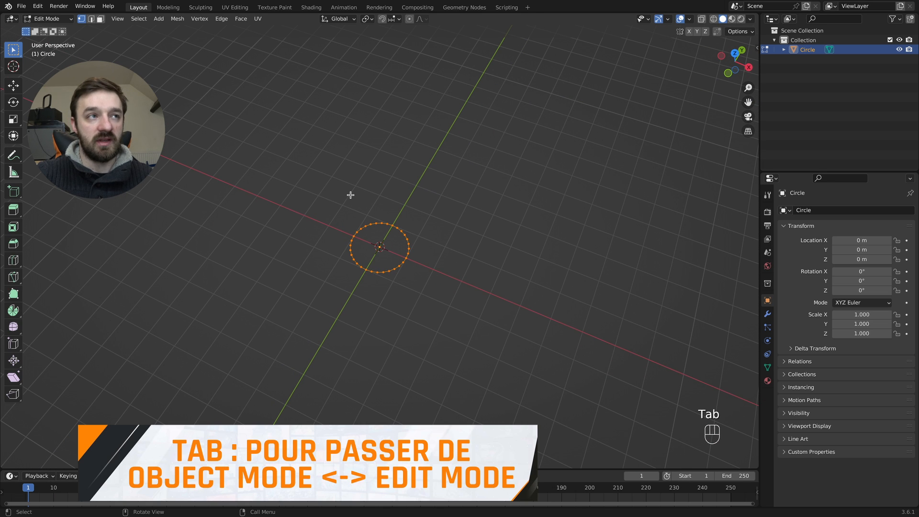
text(g)
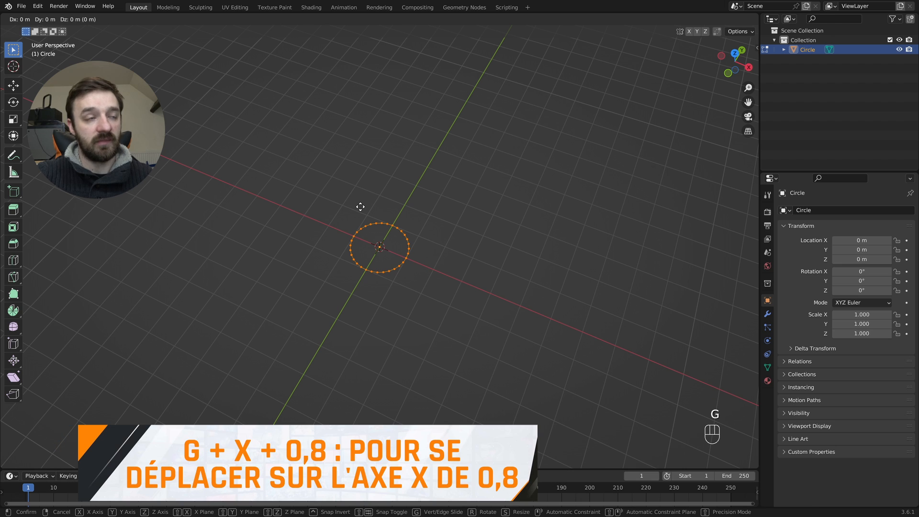
text(x0.8)
key(Return)
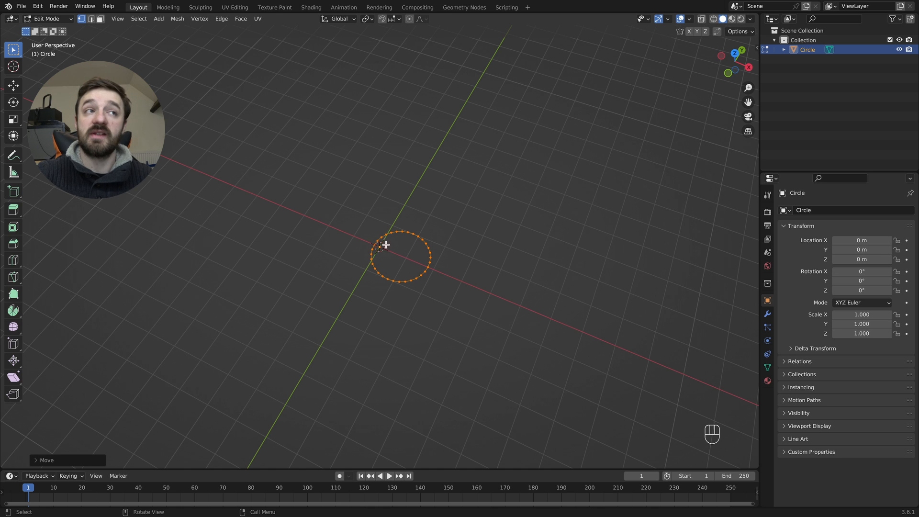
key(Tab)
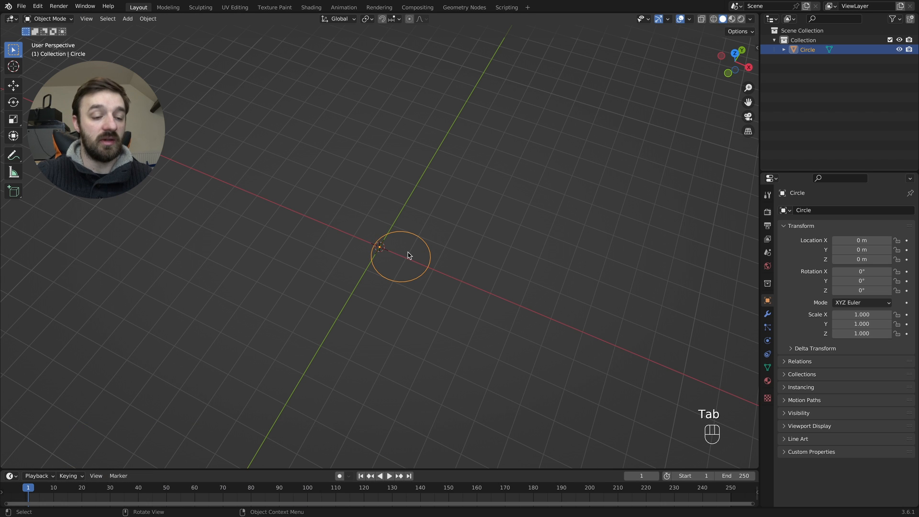
Duplicate the circle twice, rotating each new copy a further 120° around the Z axis
key(shift+d)
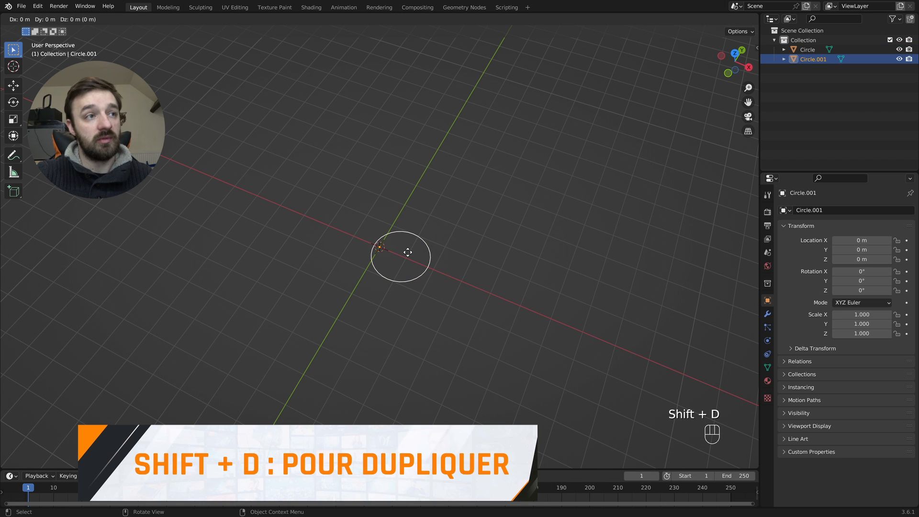
text(rz120)
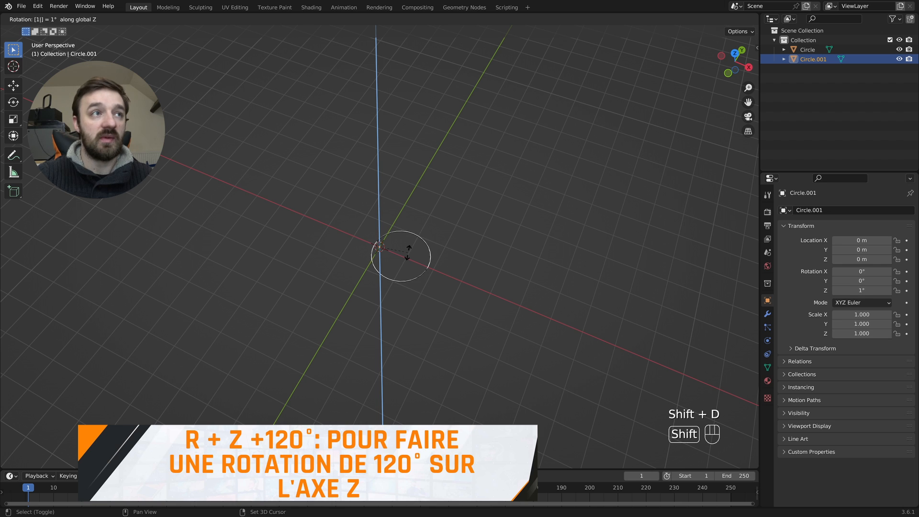
key(Return)
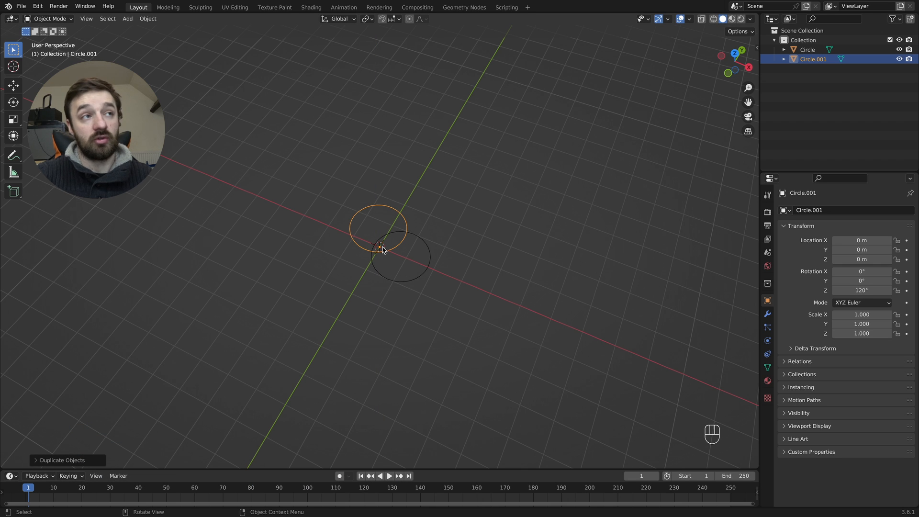
key(shift+d)
text(r)
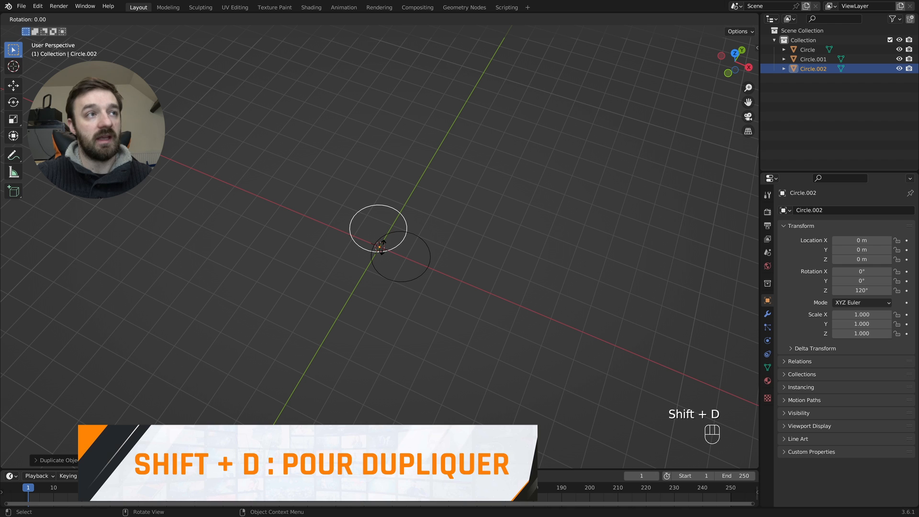
text(z120)
key(Return)
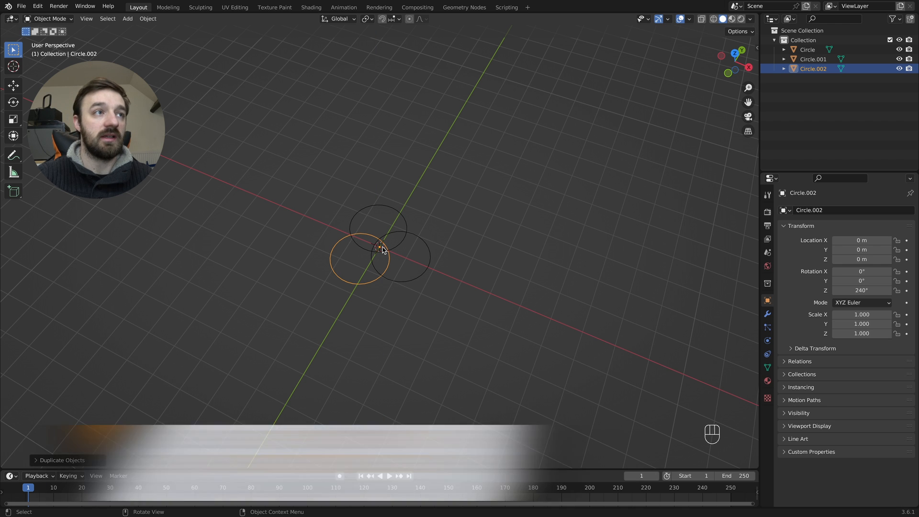
Select all three circles and join them into a single object
scroll(342, 243, up, 2)
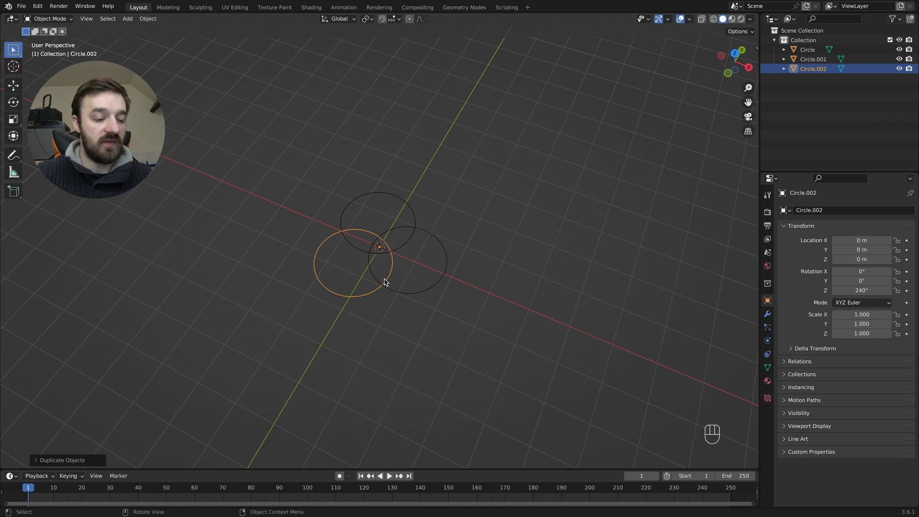
shift+drag(444, 212, 367, 268)
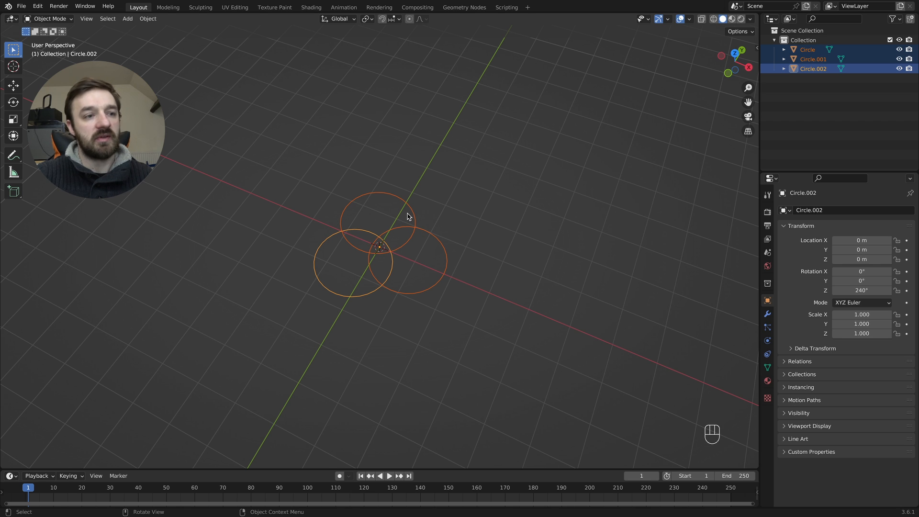
key(super+j)
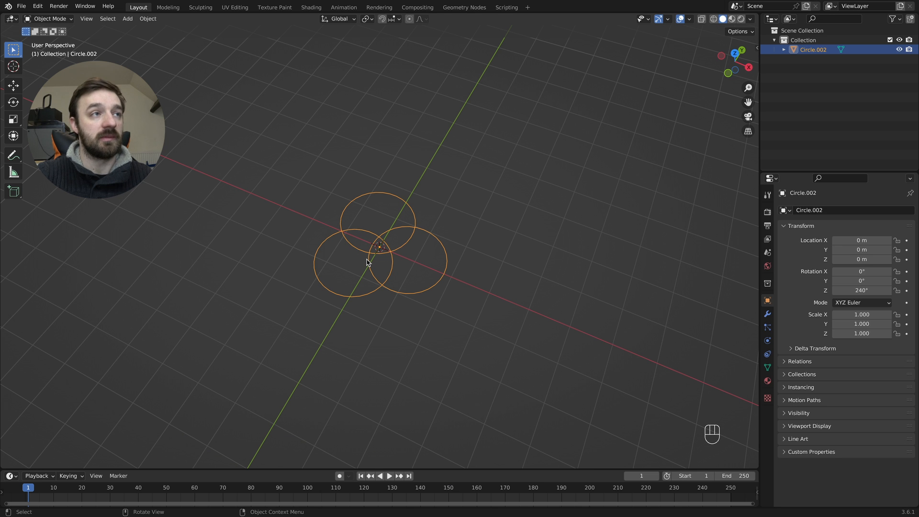
In Edit Mode, delete the vertices of the inner arcs where the three circles overlap, leaving the trefoil outline
key(KP_7)
super+scroll(368, 262, up, 4)
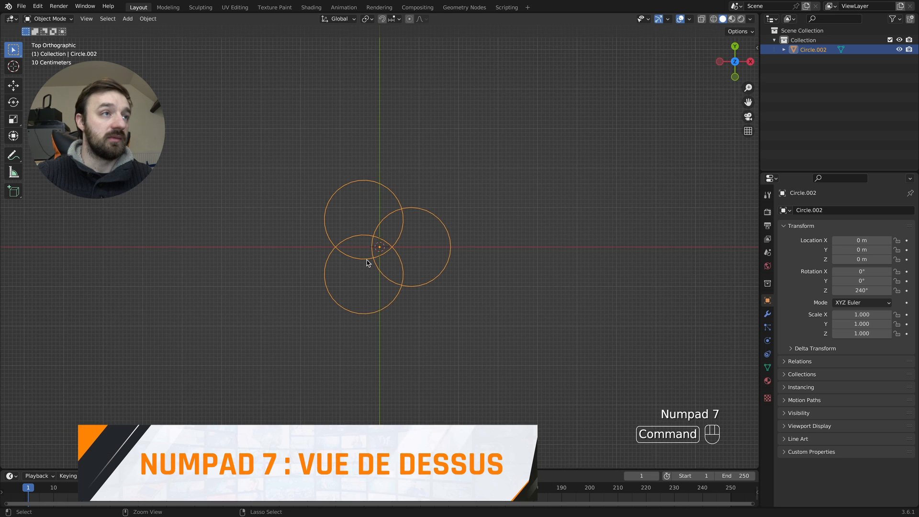
super+scroll(368, 263, up, 2)
key(Tab)
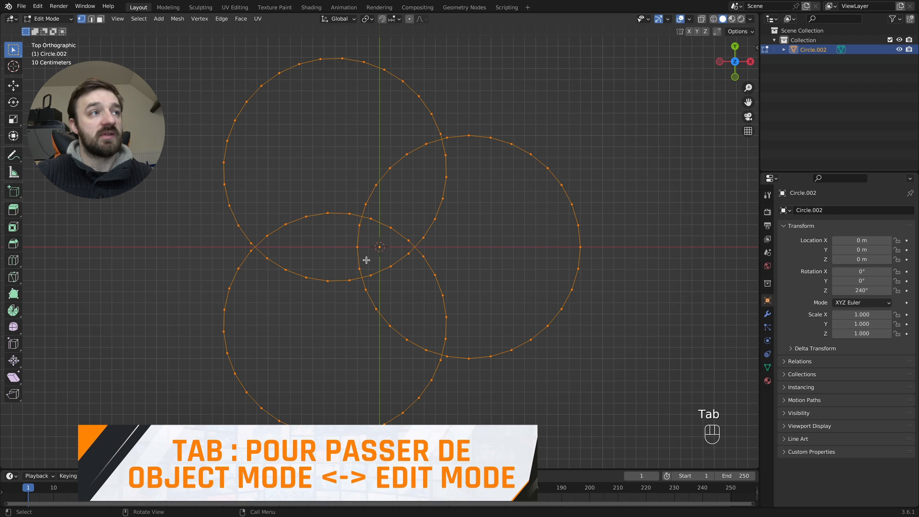
drag(253, 146, 476, 350)
middle_drag(476, 350, 477, 351)
middle_drag(382, 216, 382, 217)
key(x)
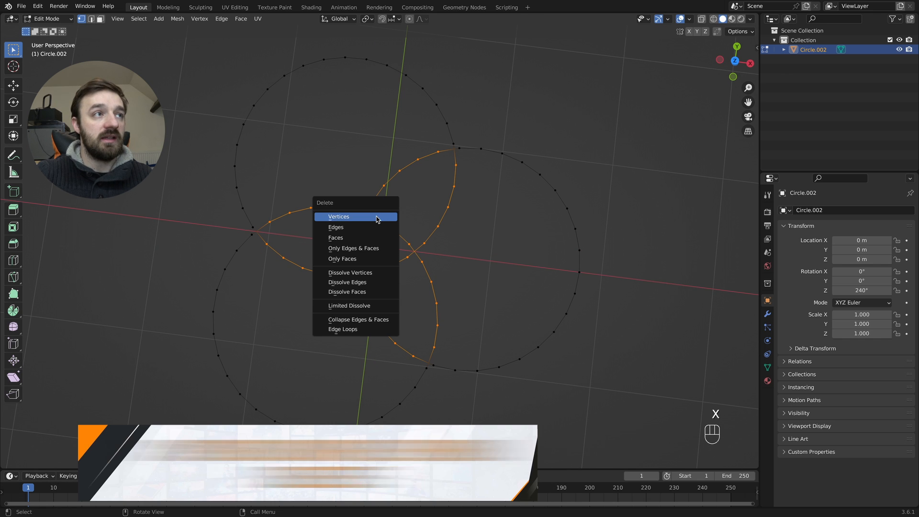
click(343, 220)
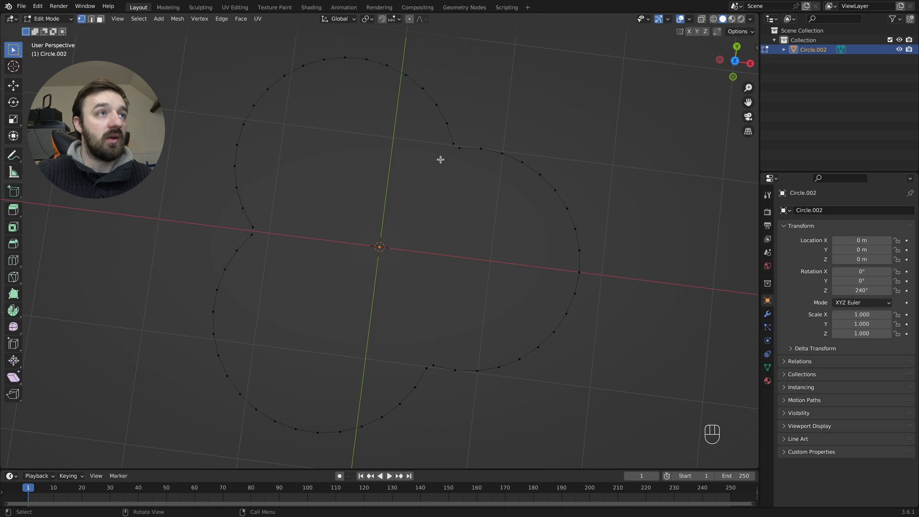
Merge at center the two loose end vertices at the outline's notch on the negative X axis
click(454, 143)
shift+click(461, 151)
click(433, 366)
shift+click(427, 368)
drag(273, 220, 245, 244)
key(m)
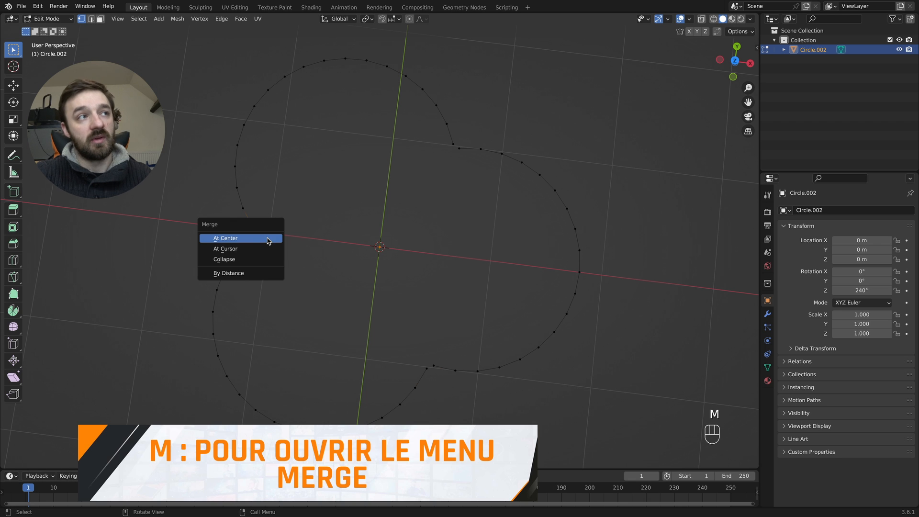
click(224, 240)
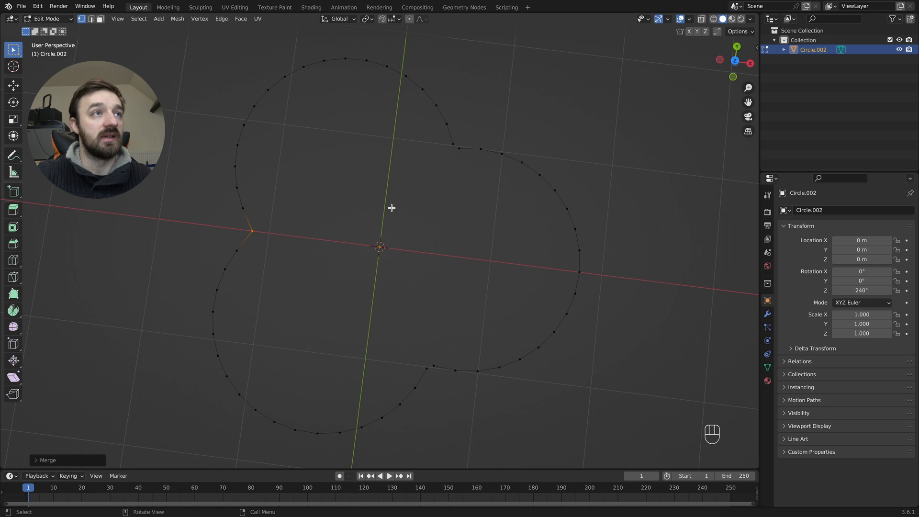
Merge the loose vertex pairs at the outline's other two notches, each at its center
drag(464, 139, 437, 164)
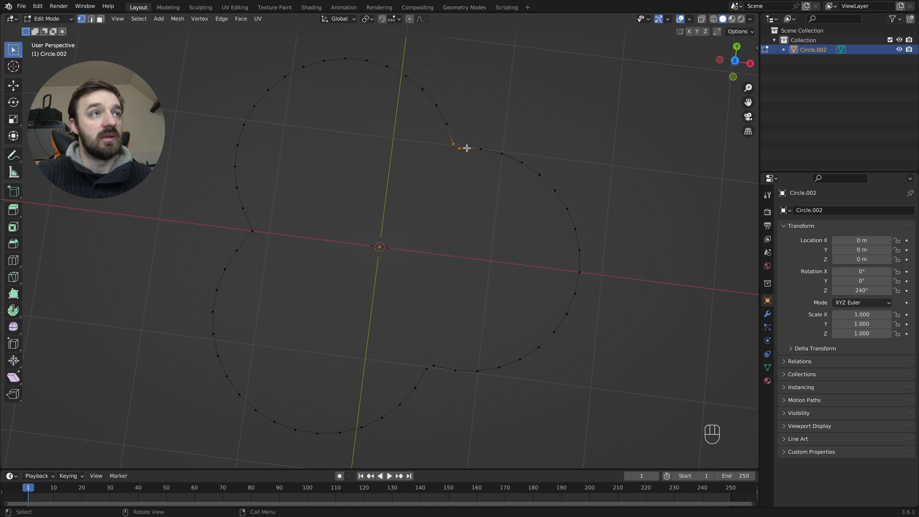
key(m)
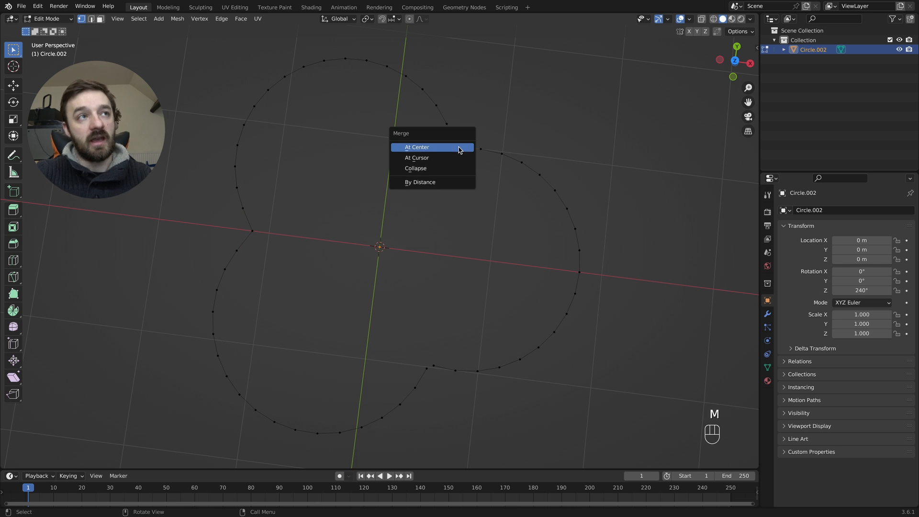
click(411, 148)
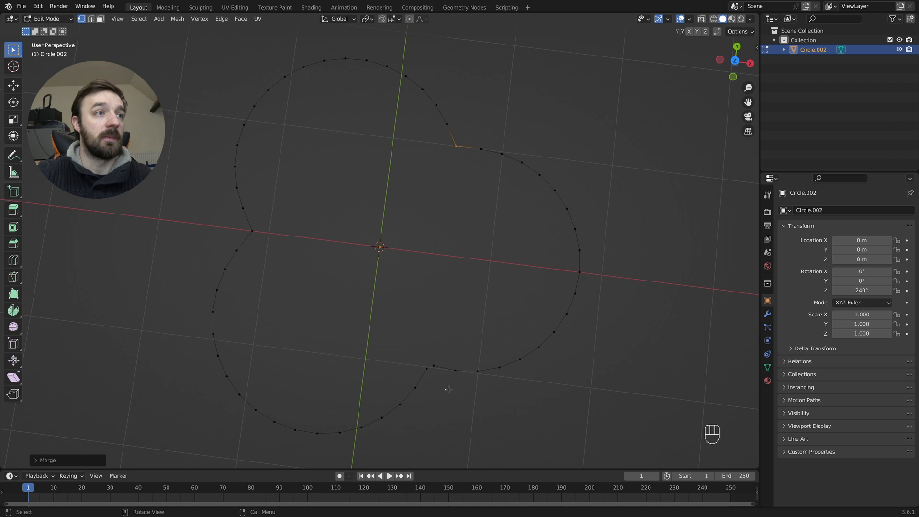
drag(438, 355, 414, 369)
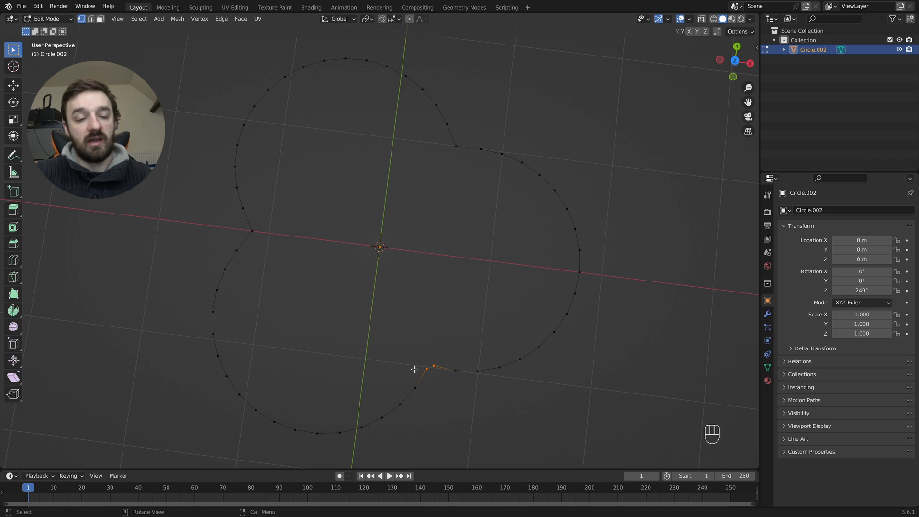
key(m)
click(419, 368)
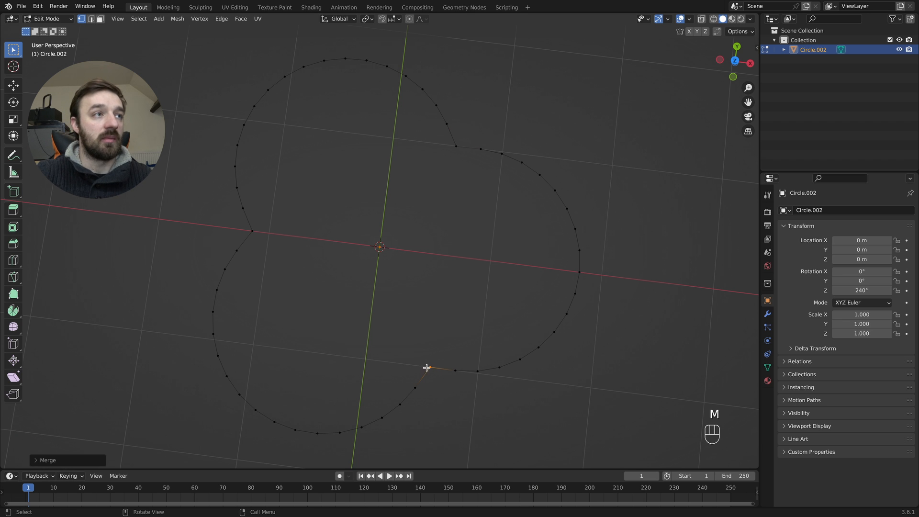
Extrude the whole trefoil outline 3 m along the Z axis to form the wall
middle_drag(425, 350, 425, 350)
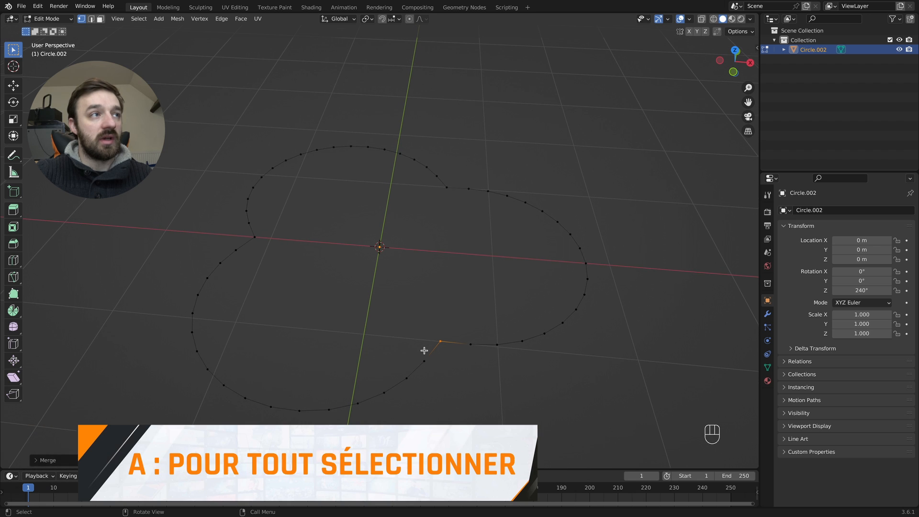
key(a)
key(e)
key(z)
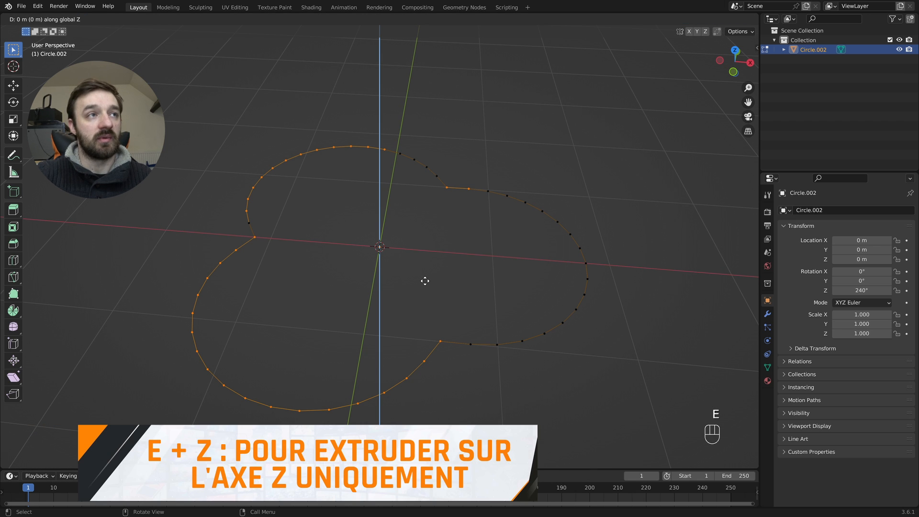
key(3)
key(Return)
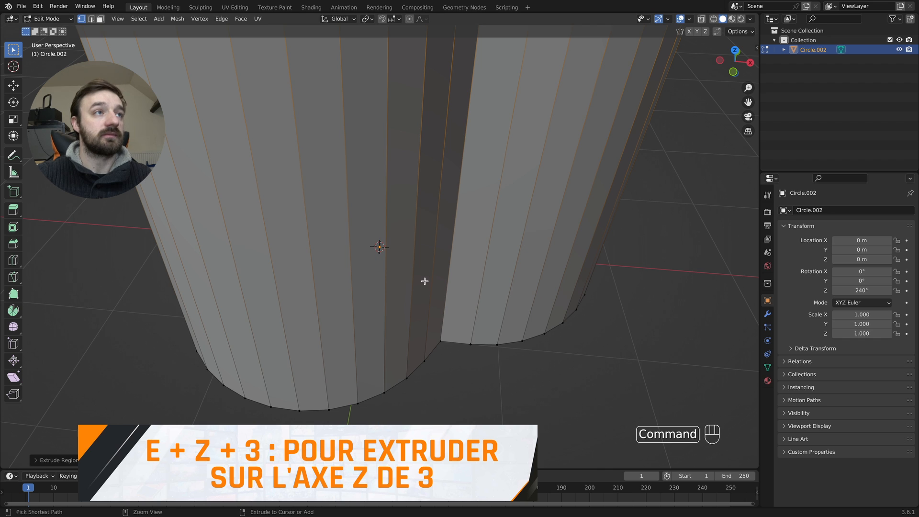
scroll(423, 281, down, 4)
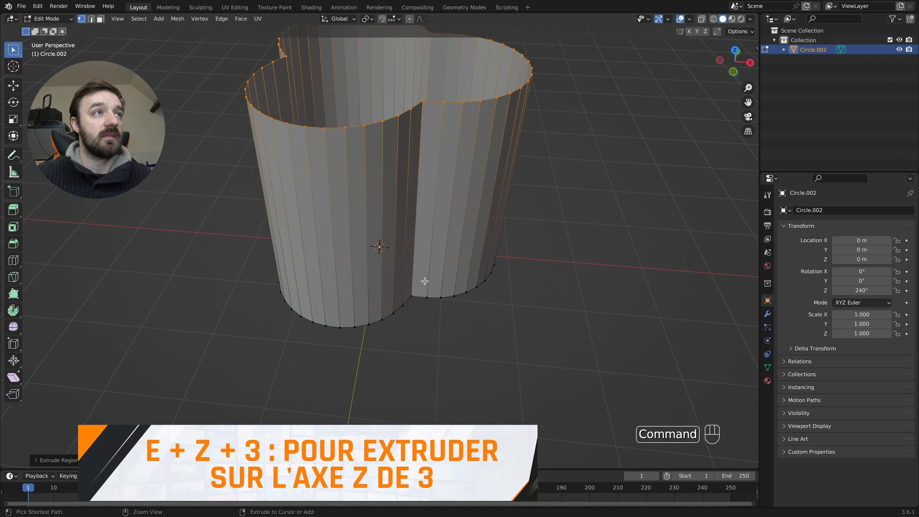
Add 5 horizontal loop cuts around the wall, then restore the Select Box tool and return to Object Mode
click(15, 261)
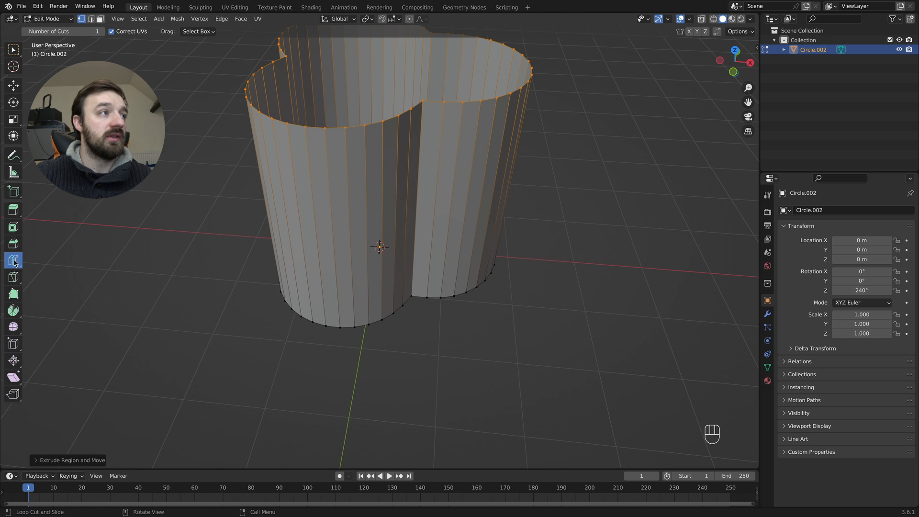
click(293, 240)
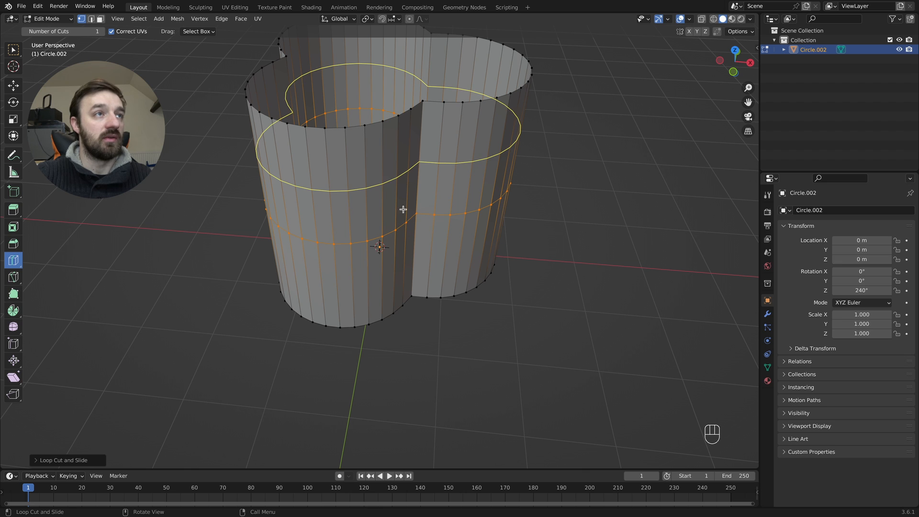
click(40, 460)
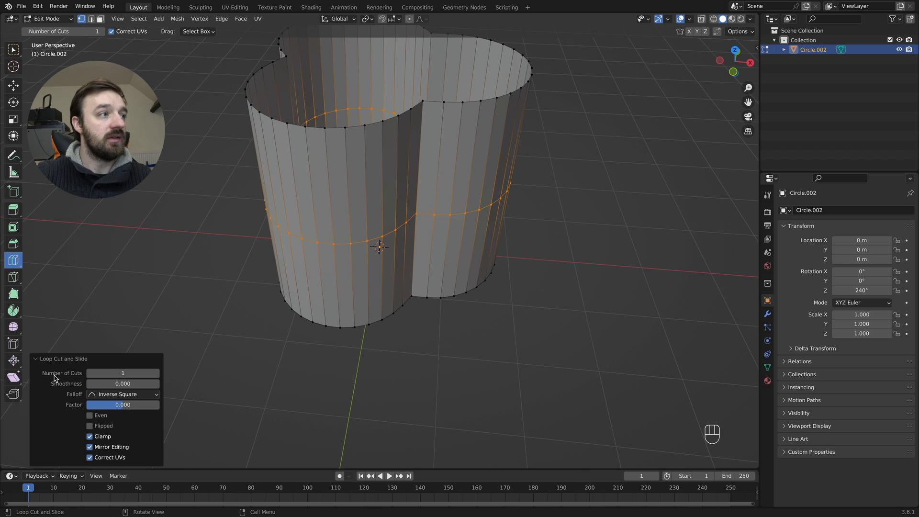
click(128, 376)
text(5)
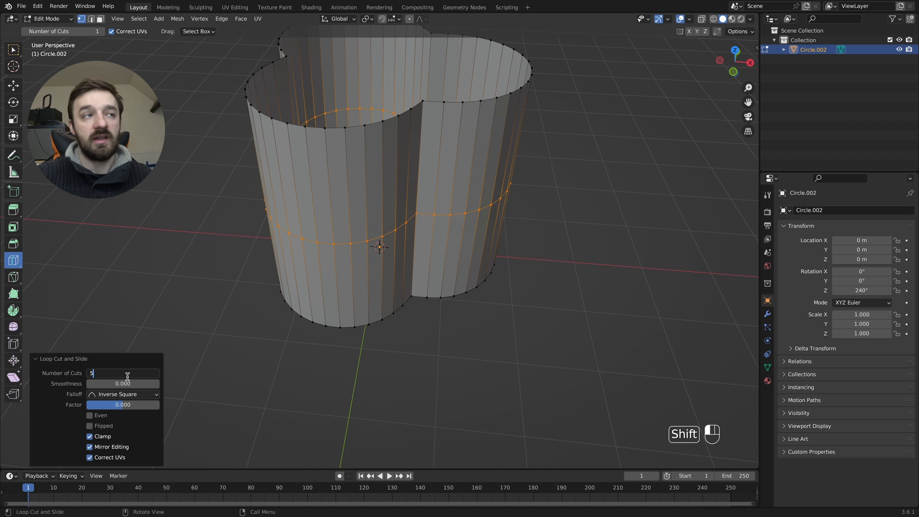
key(Return)
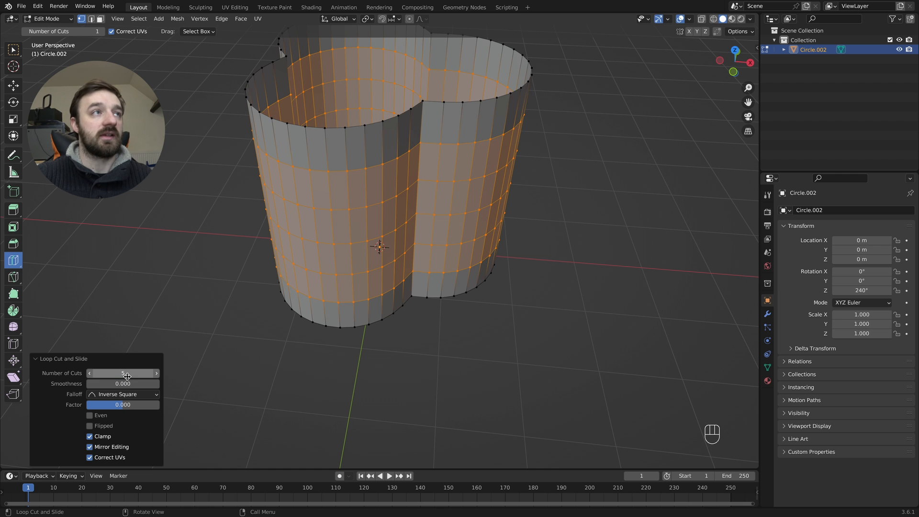
click(16, 50)
key(Tab)
middle_drag(311, 195, 372, 206)
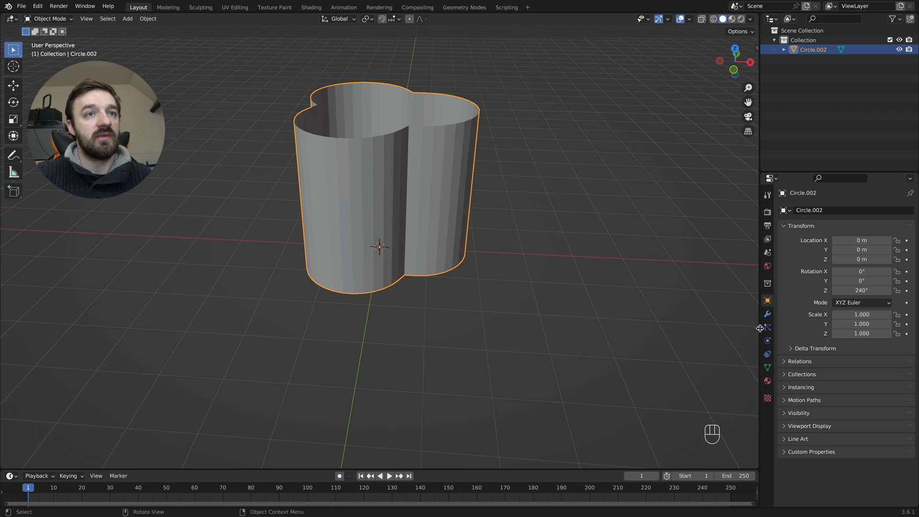
Add a Simple Deform modifier to the three-lobed wall, twisting it 120° around the Z axis
click(768, 314)
click(802, 210)
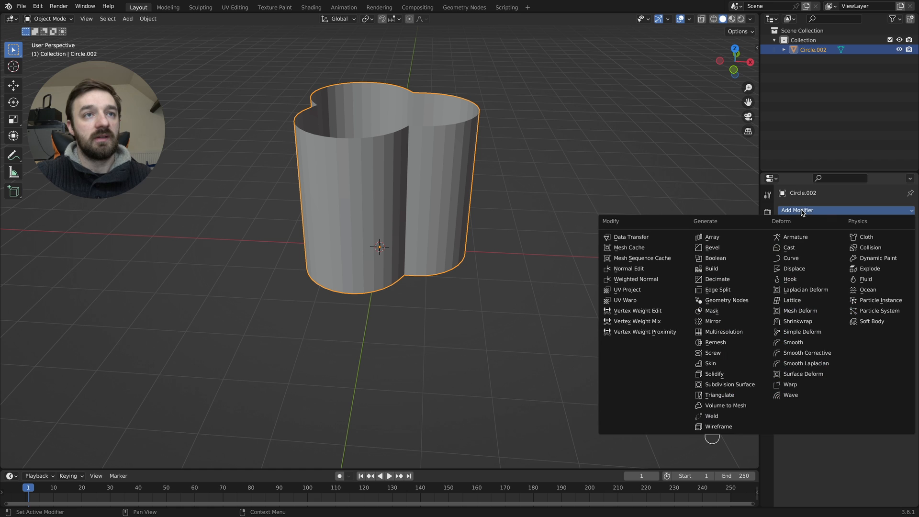
click(804, 333)
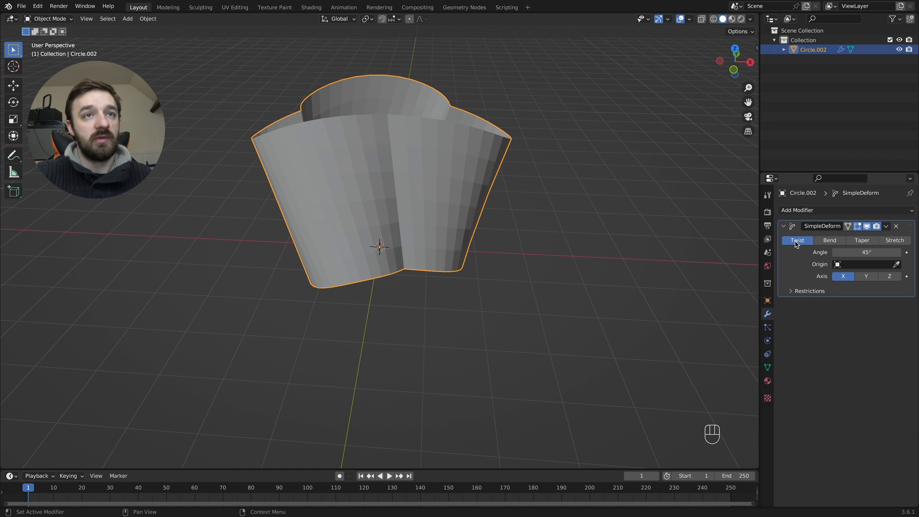
click(852, 252)
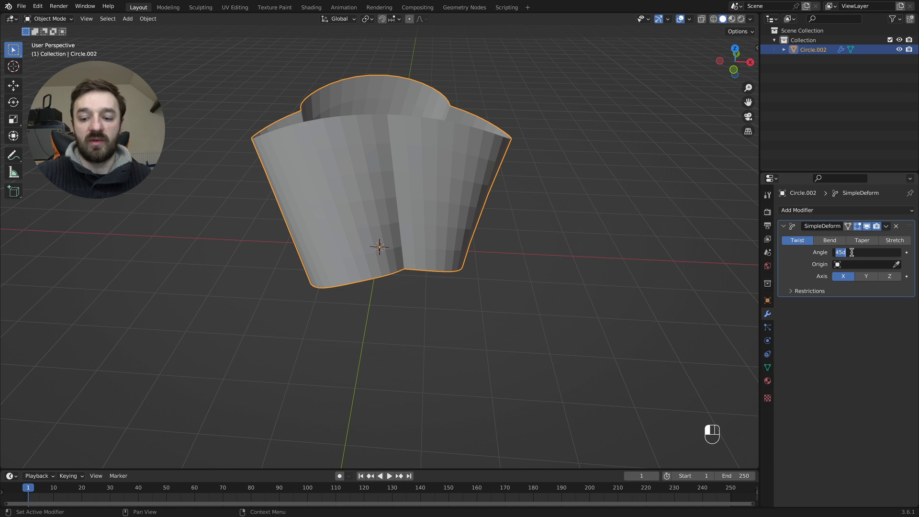
text(120)
key(Return)
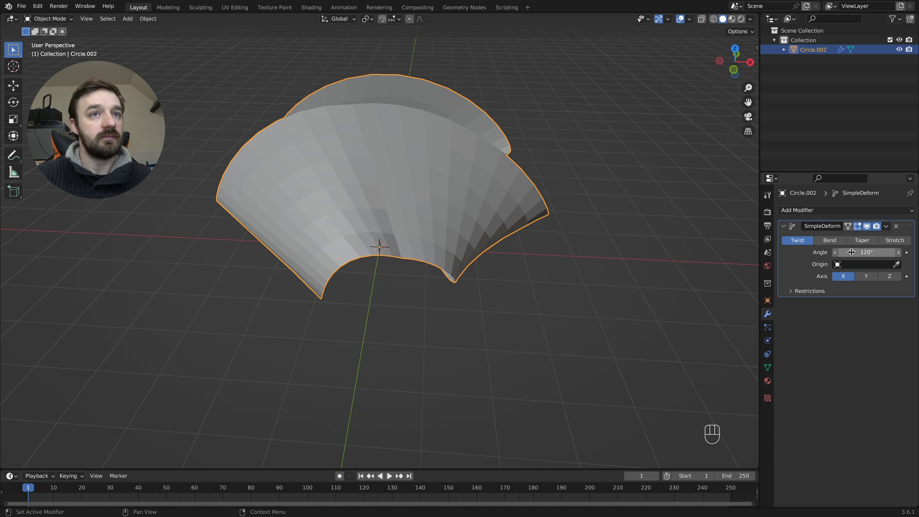
click(894, 278)
middle_drag(405, 174, 364, 145)
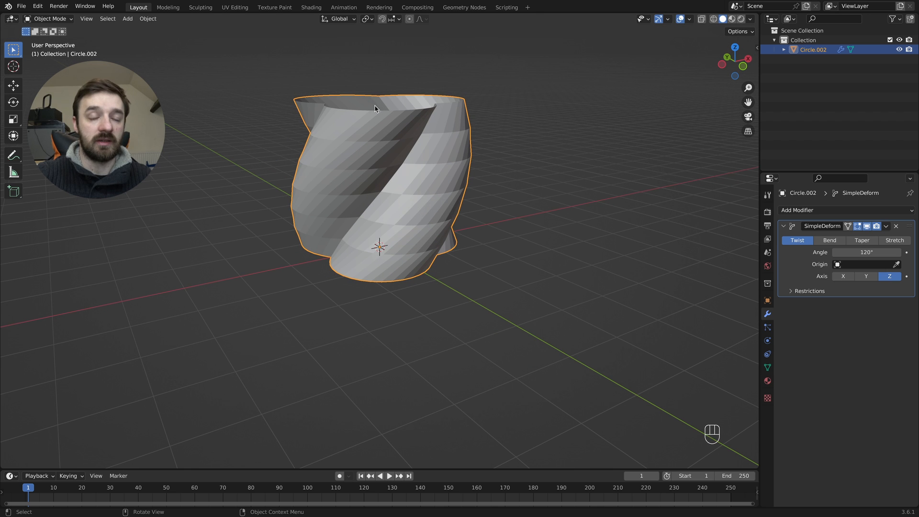
Add an Array modifier to the twisted wall with relative offset factors X 0 and Z 1
click(787, 226)
click(795, 213)
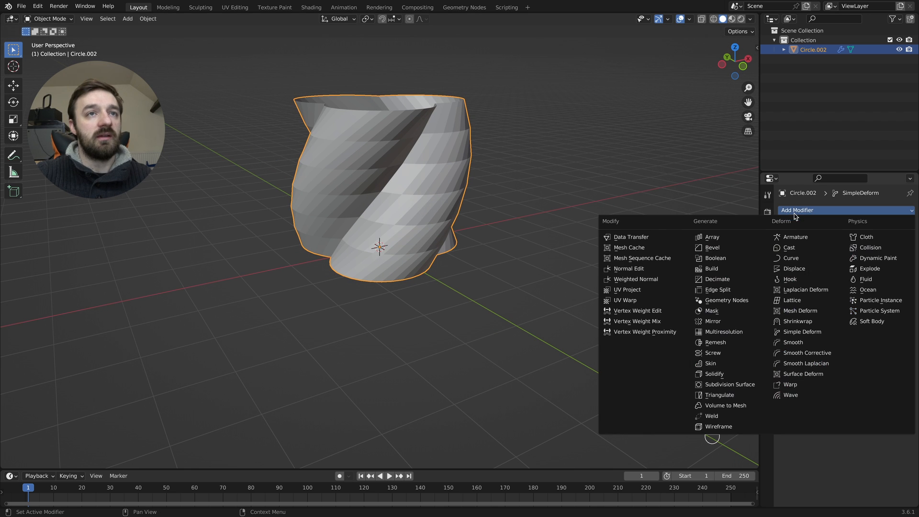
click(723, 237)
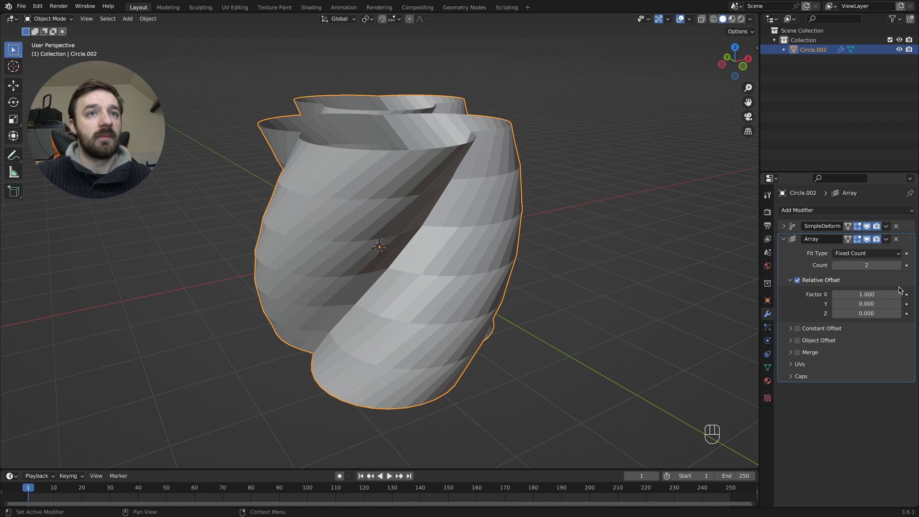
click(864, 294)
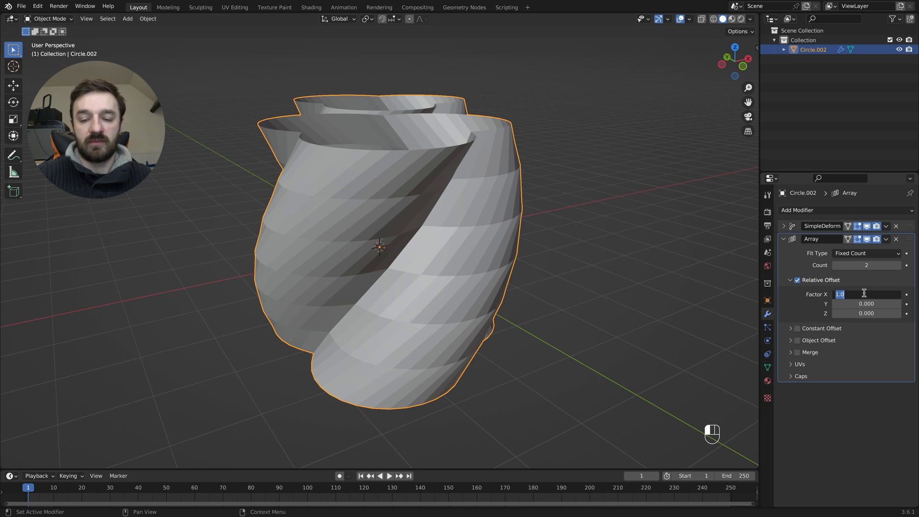
text(0)
key(Tab)
key(Tab)
text(1)
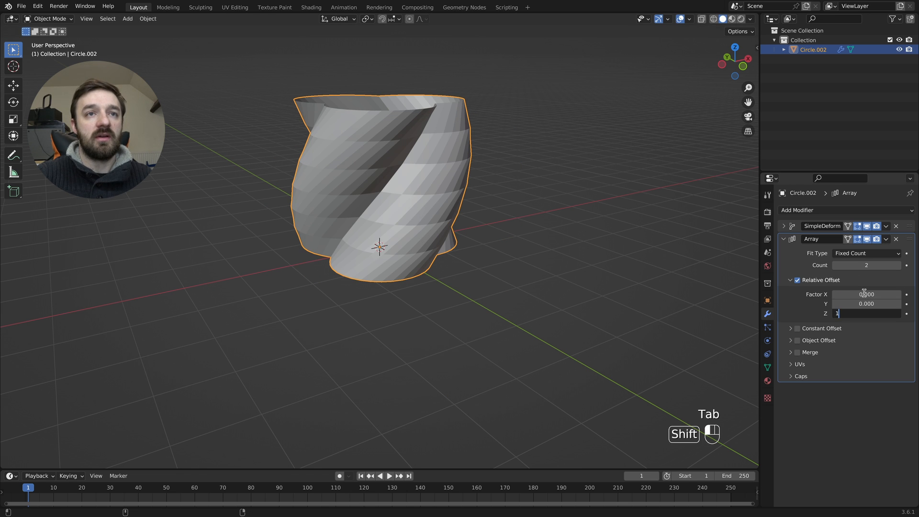
key(Return)
scroll(436, 180, down, 3)
shift+middle_drag(436, 179, 423, 232)
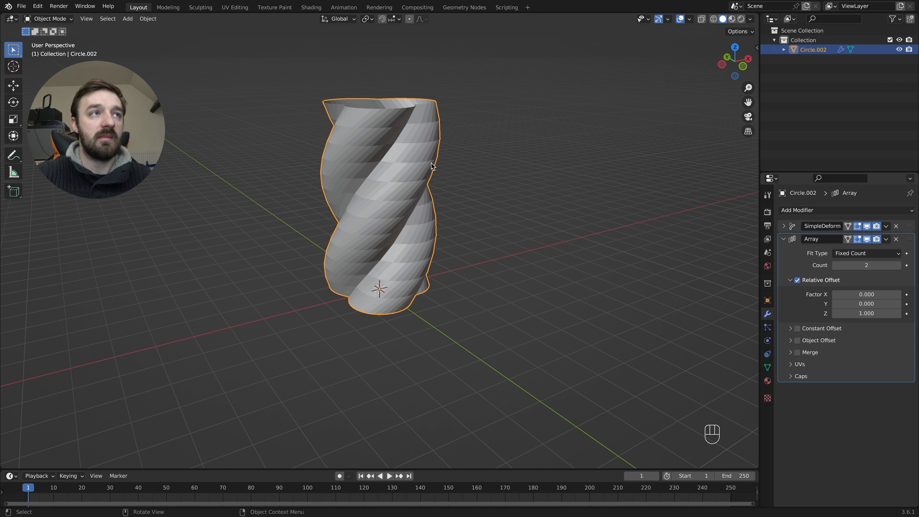
Set the Array modifier's count to 4 to lengthen the twisted column
click(905, 266)
click(905, 266)
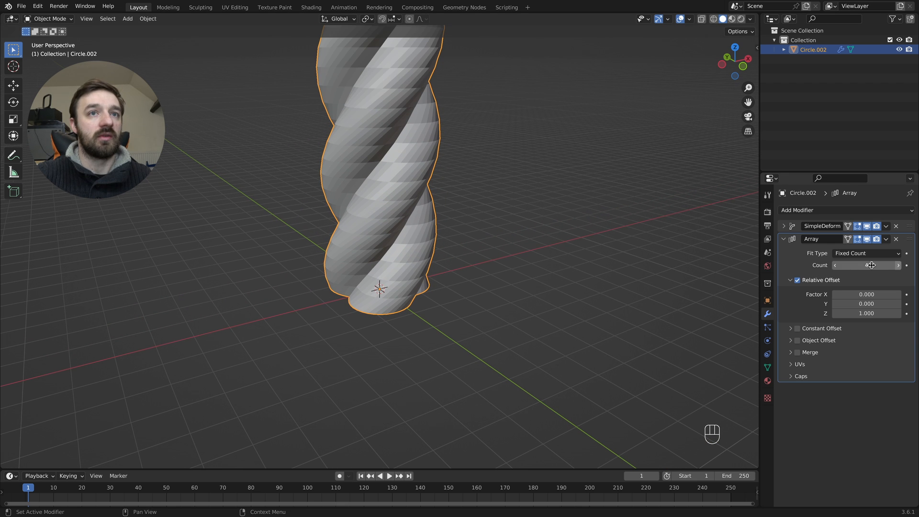
shift+scroll(522, 204, up, 4)
scroll(524, 204, down, 4)
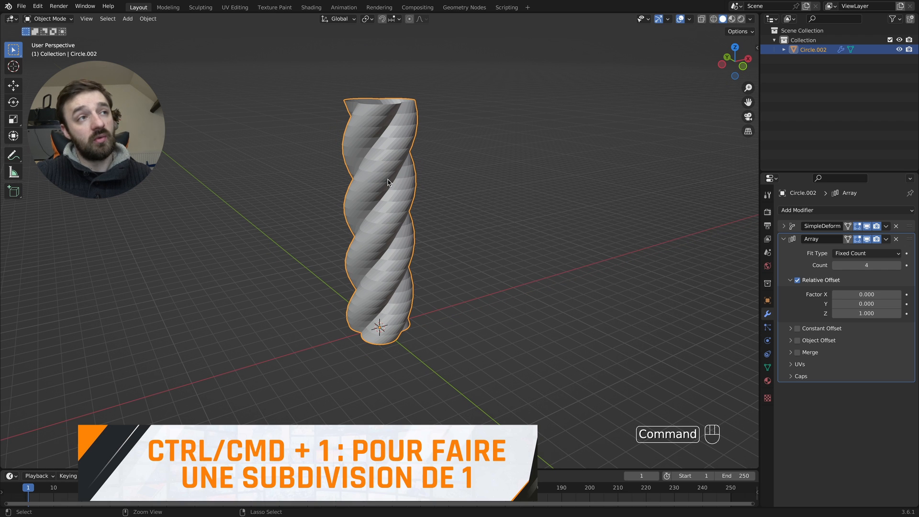
Add a level 1 Subdivision modifier to the column and enable Merge in its Array modifier
key(ctrl+1)
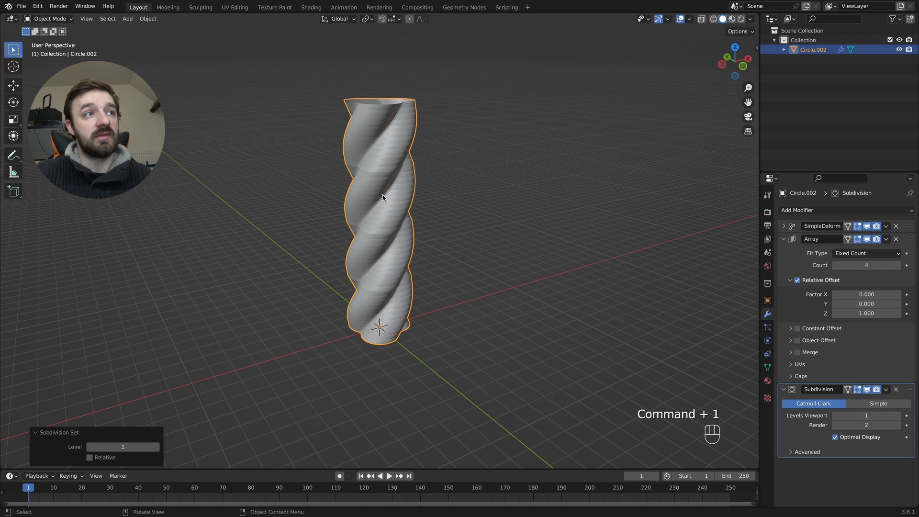
scroll(375, 206, up, 3)
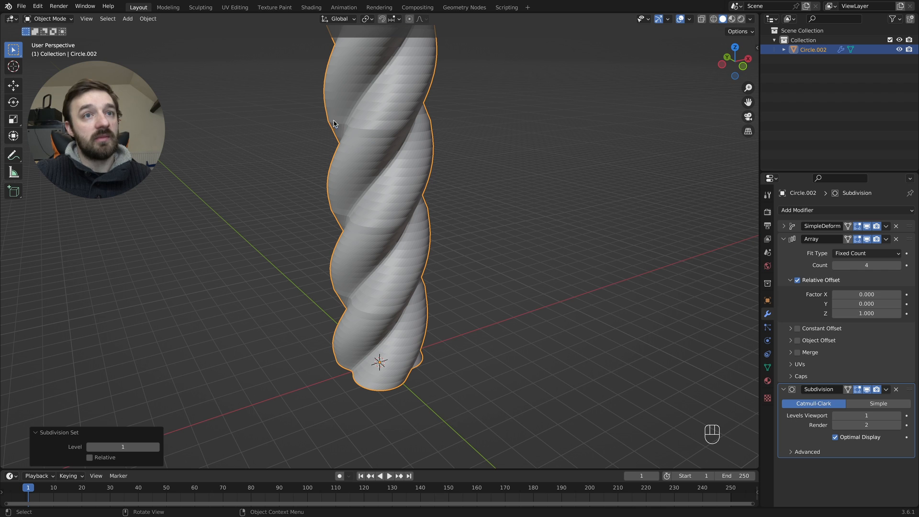
click(798, 353)
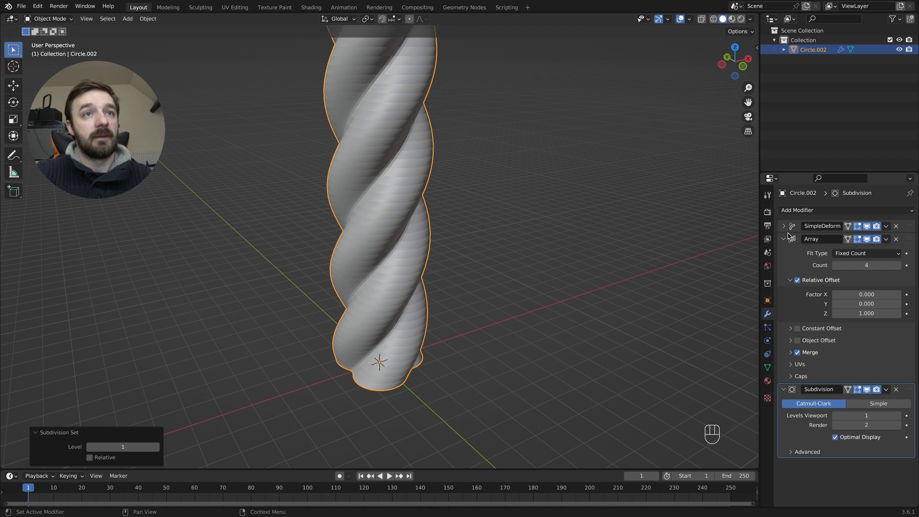
Apply Shade Smooth to the twisted column
right_click(396, 130)
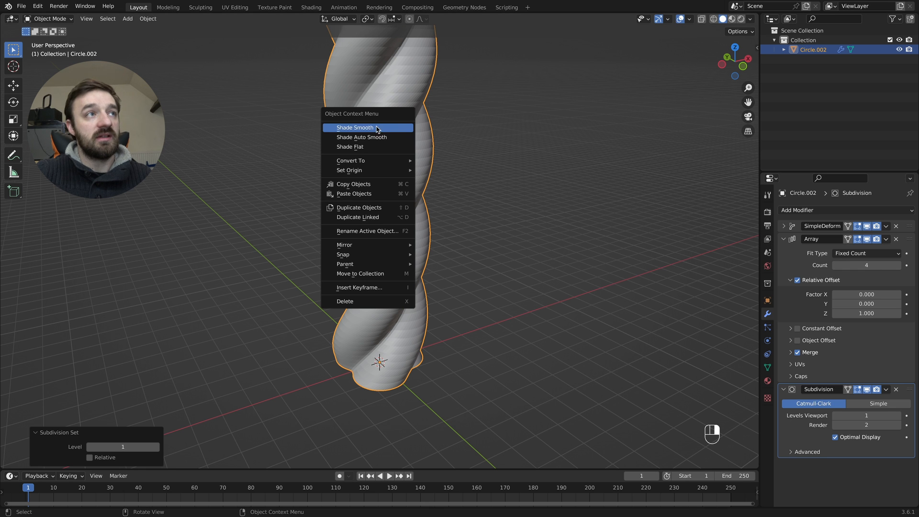
click(345, 128)
key(ctrl+2)
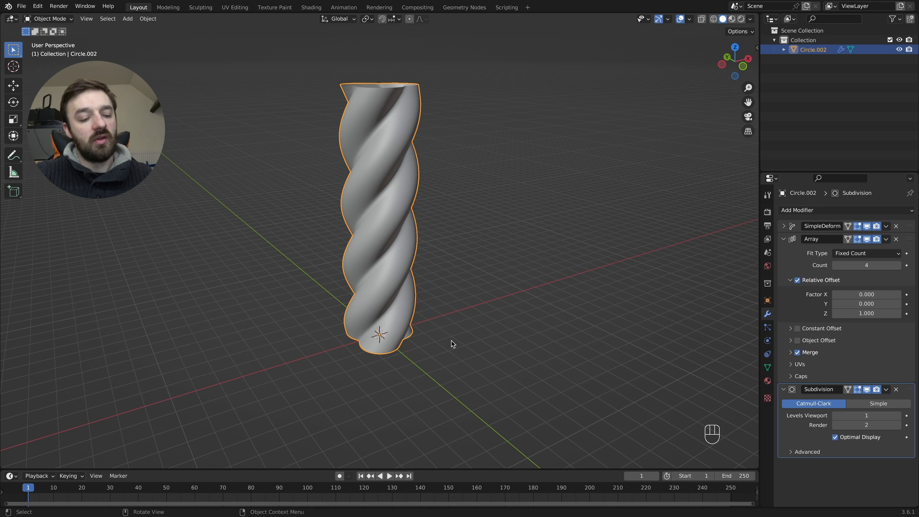
Add a Path curve at the world origin and rotate it -90° around the Y axis
key(shift+a)
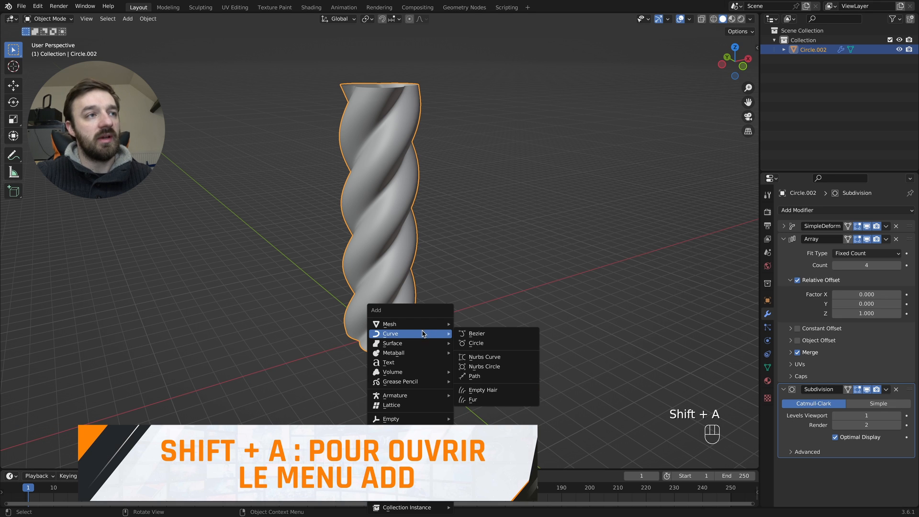
mouse_move(413, 337)
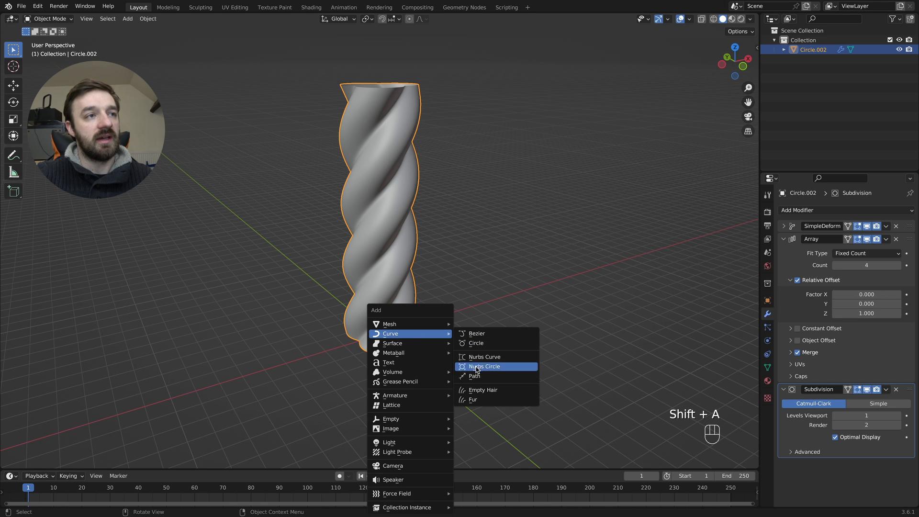
click(477, 377)
key(r)
key(y)
text(0)
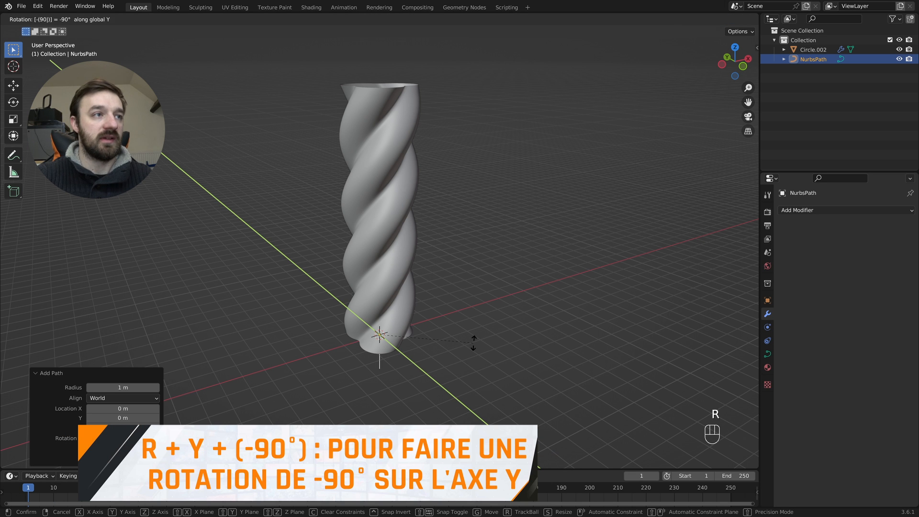
key(Return)
In Edit Mode, snap the 3D cursor to the path's lowest control point
shift+middle_drag(430, 336, 397, 336)
shift+scroll(394, 335, down, 4)
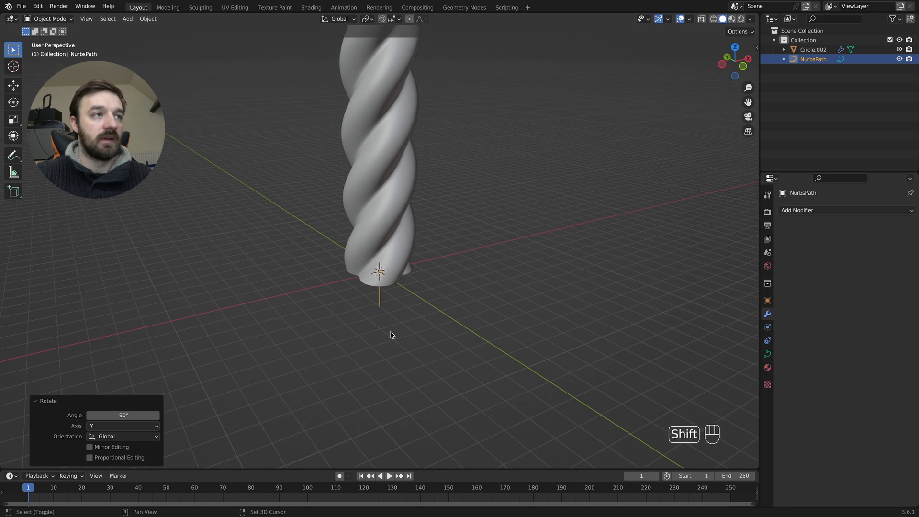
super+scroll(384, 326, up, 6)
shift+scroll(385, 326, down, 3)
shift+scroll(385, 328, down, 1)
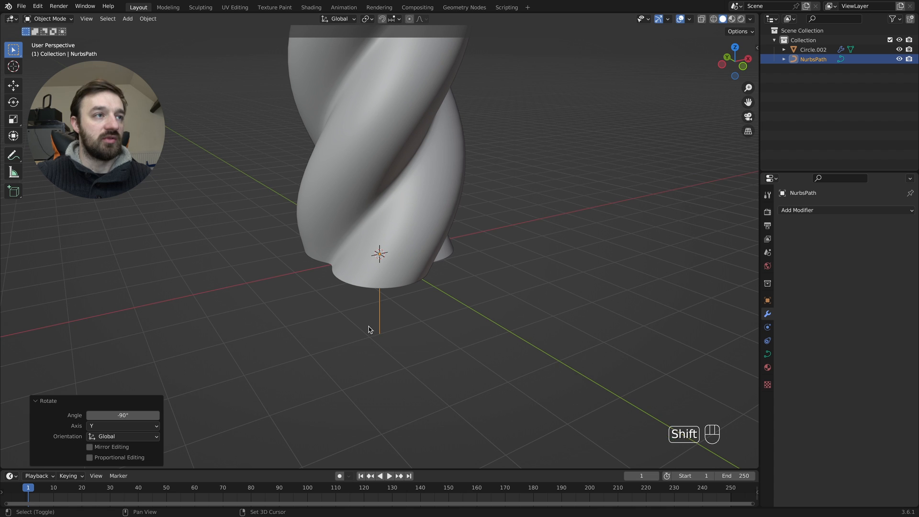
key(Tab)
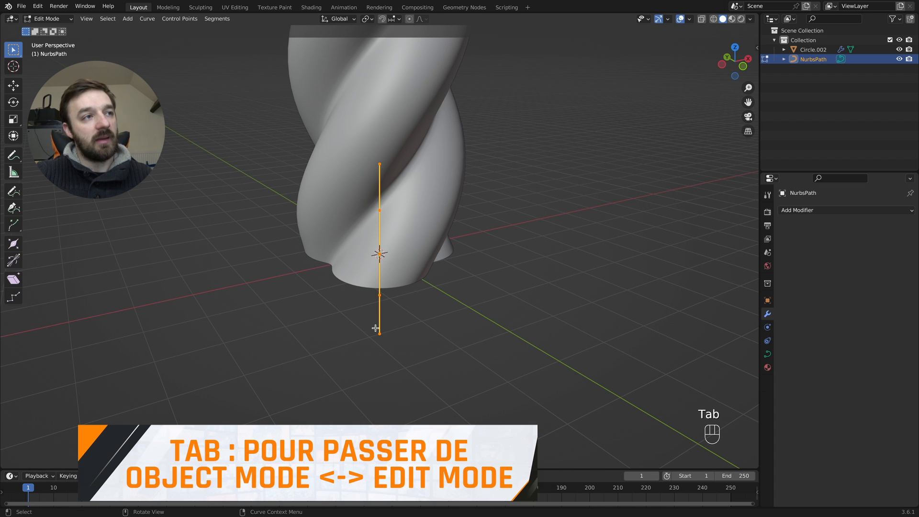
click(370, 343)
click(384, 333)
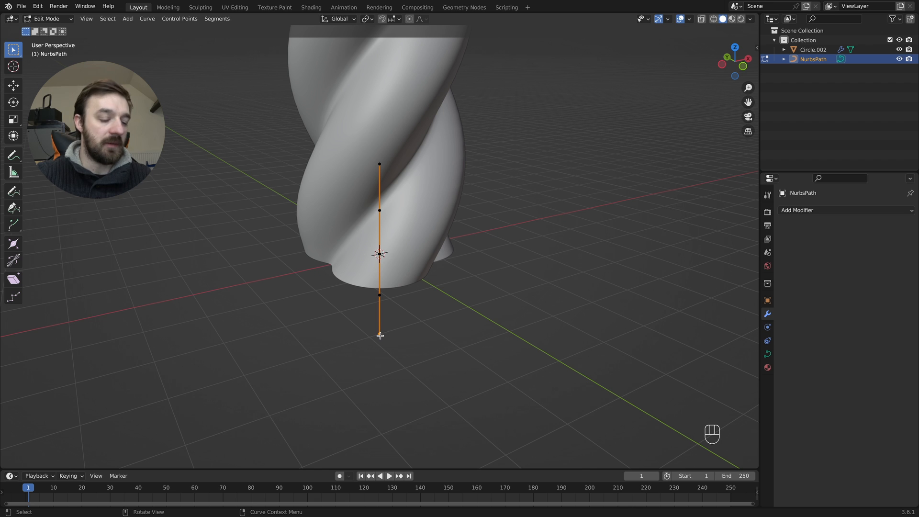
key(shift+s)
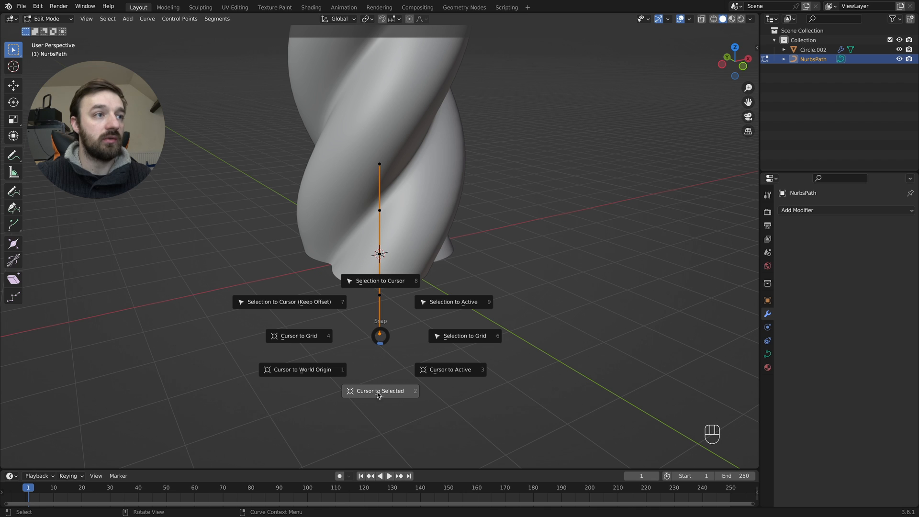
click(394, 395)
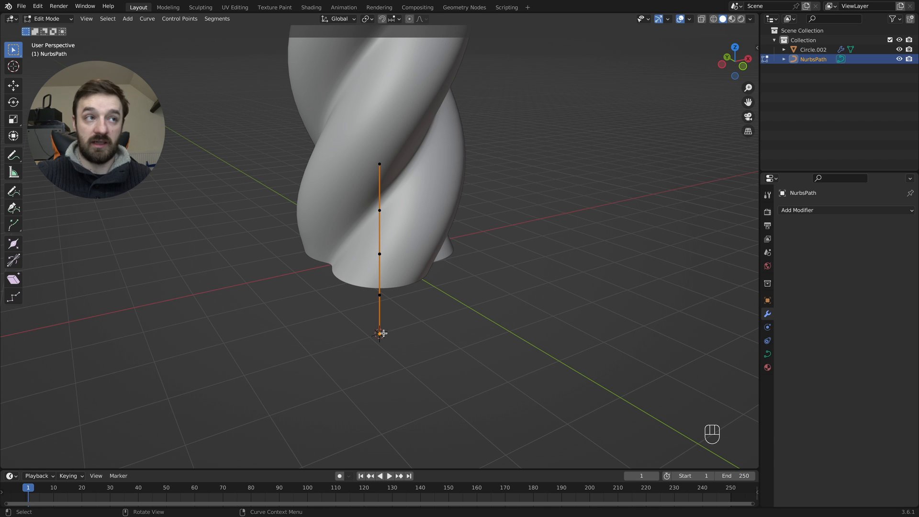
Return to Object Mode and set the path's origin to the 3D cursor
key(Tab)
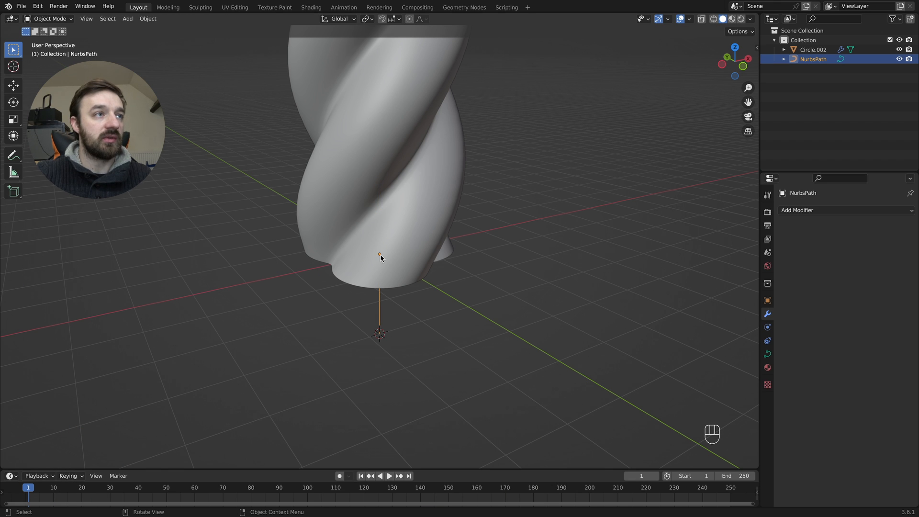
right_click(382, 314)
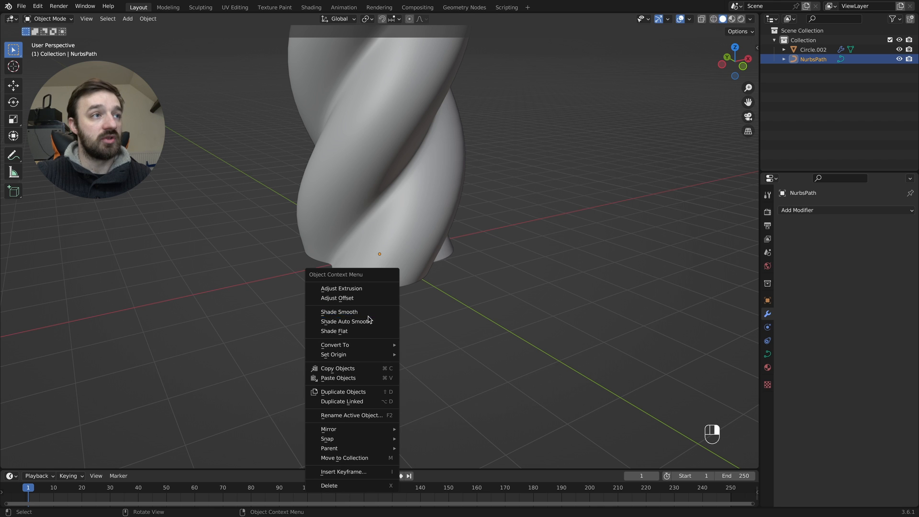
mouse_move(347, 357)
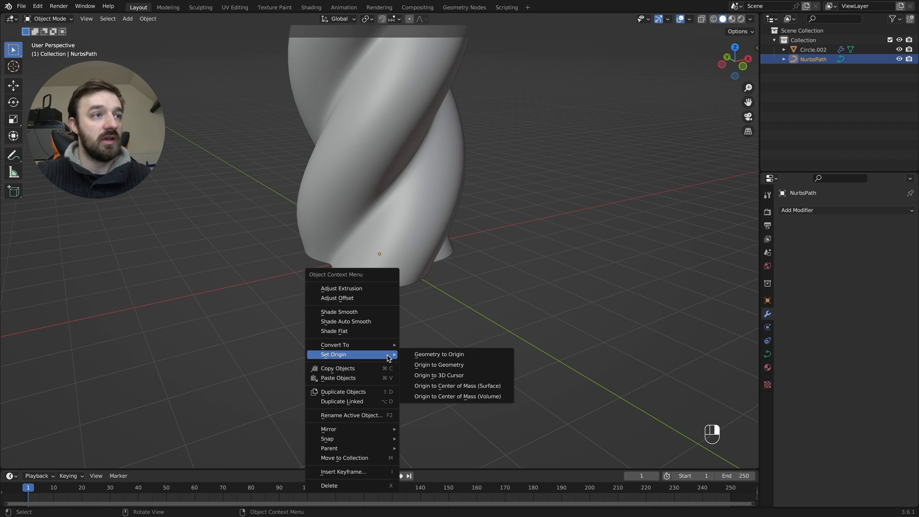
click(451, 378)
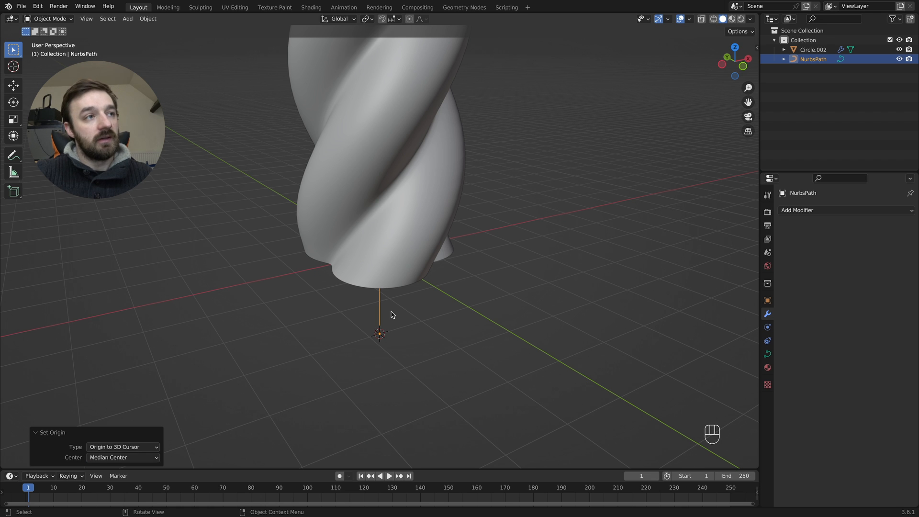
Reset the 3D cursor to the world origin and snap the path to the cursor
key(shift)
key(shift+s)
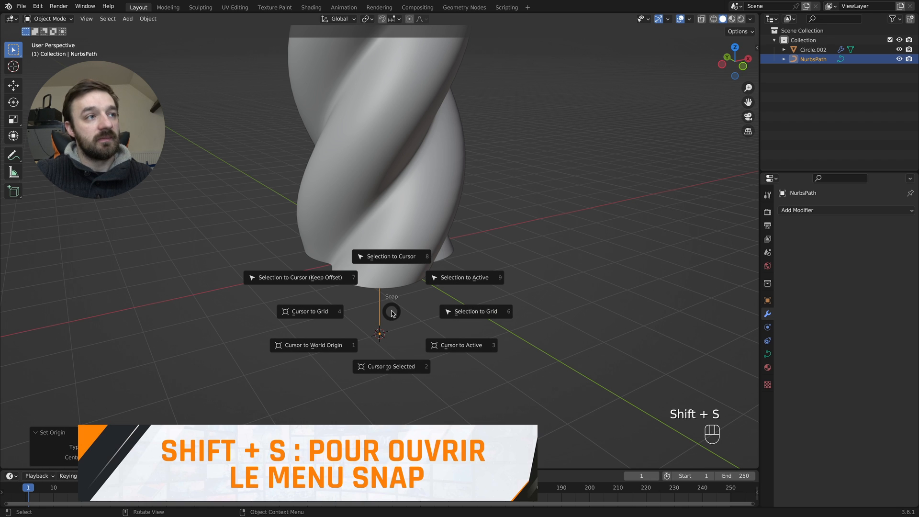
click(334, 340)
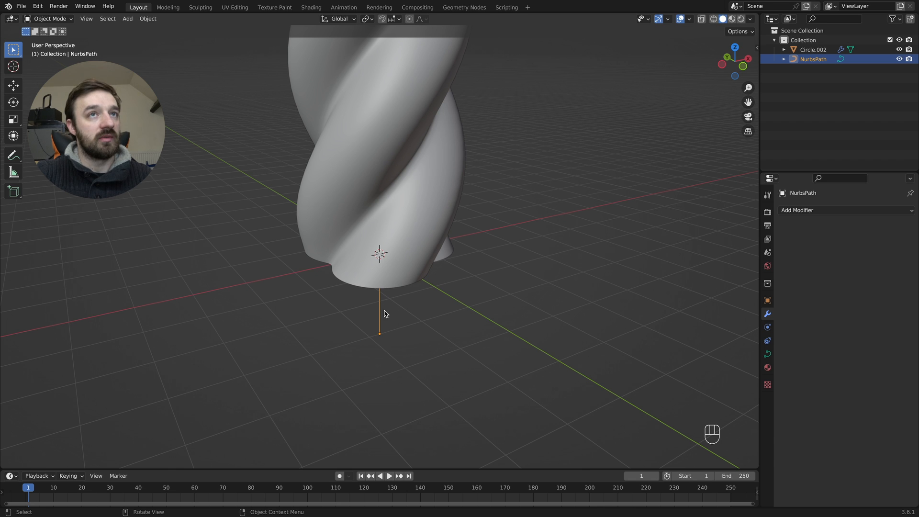
key(shift+s)
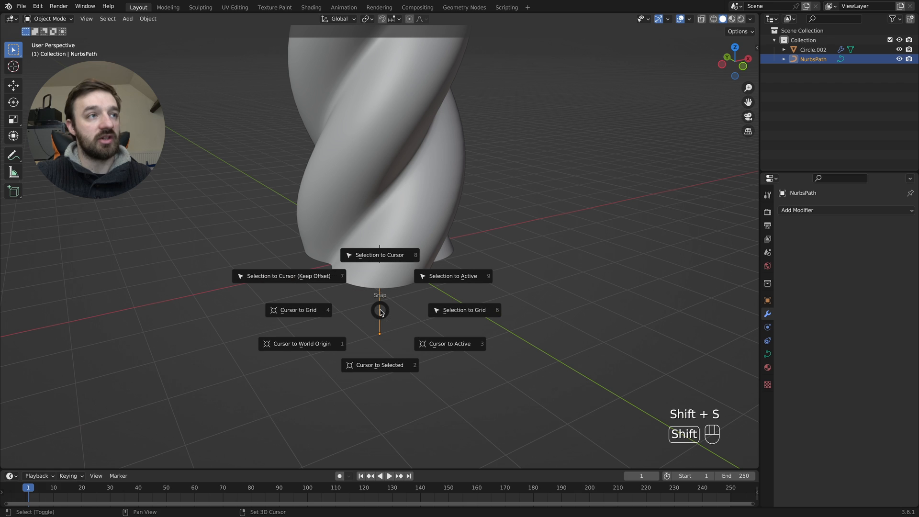
click(372, 261)
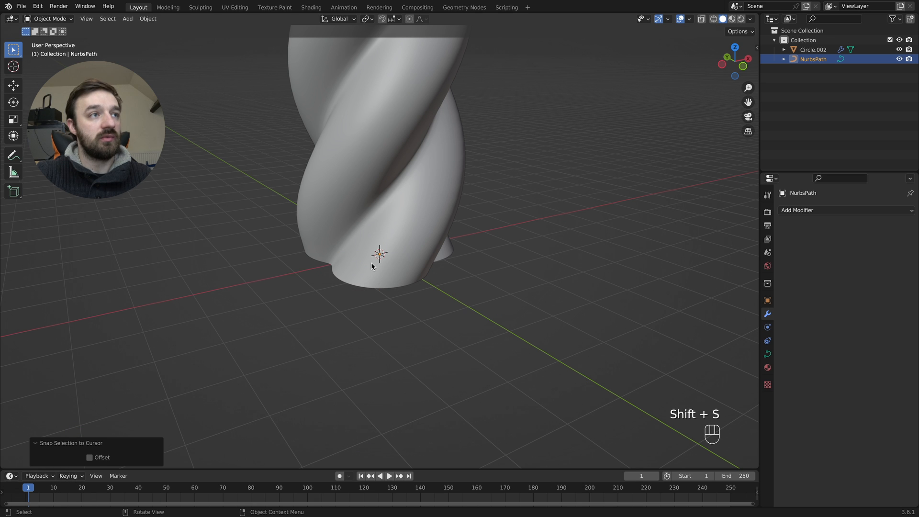
Switch the viewport to wireframe shading and compare the path's height inside the twisted column with the column's full height
key(z)
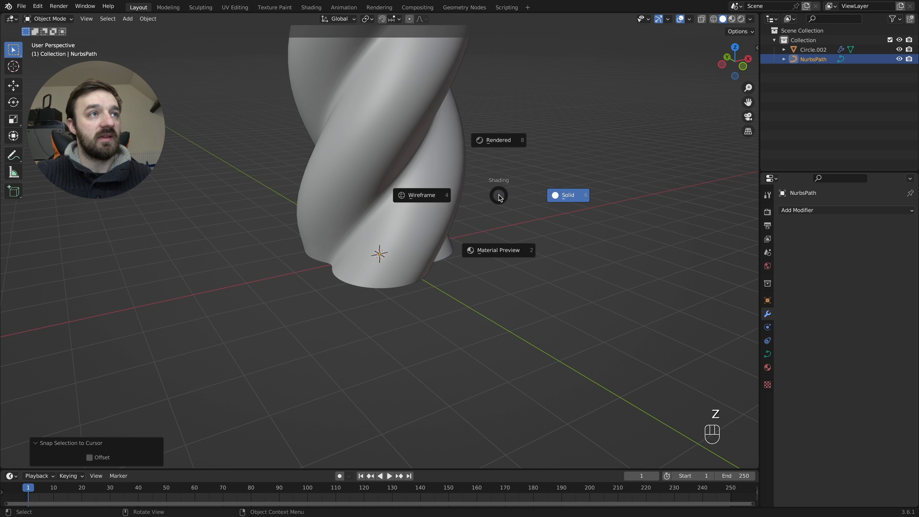
click(391, 181)
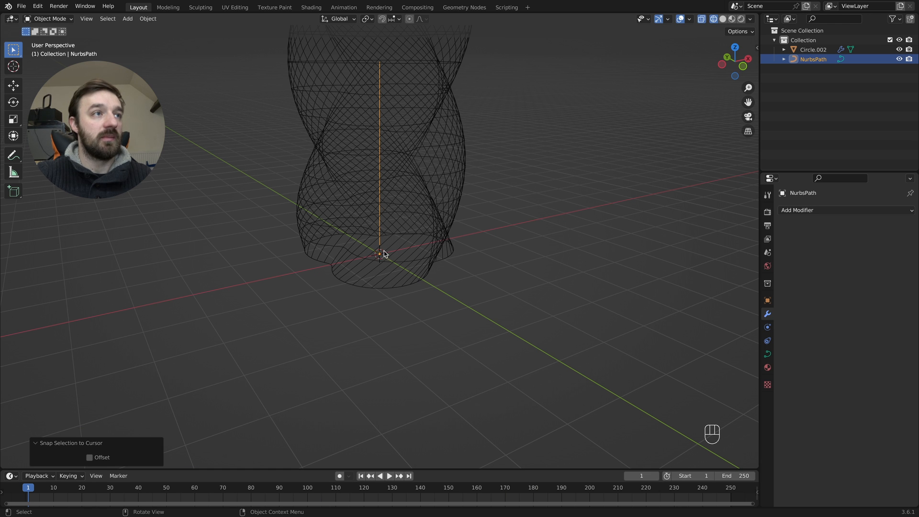
shift+scroll(388, 92, down, 3)
super+scroll(388, 93, down, 8)
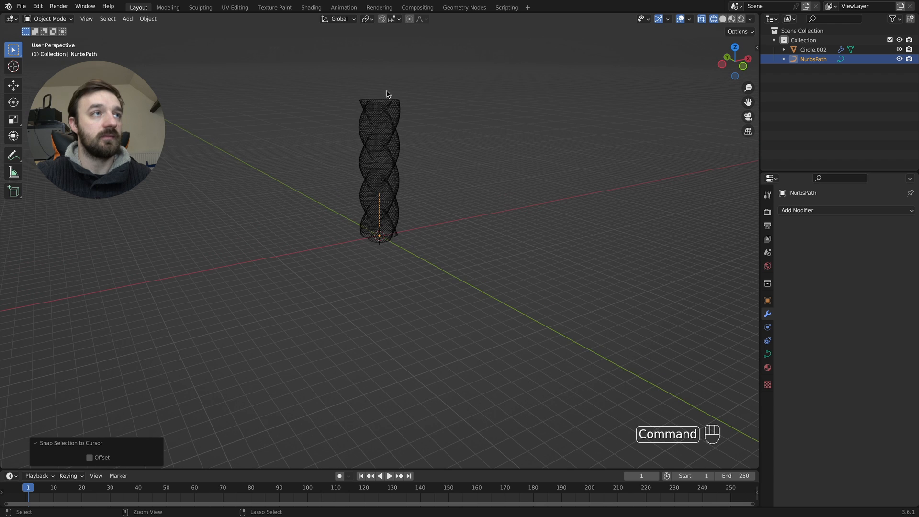
shift+scroll(378, 158, up, 3)
Return to solid shading and set the twisted column's Array fit type to Fit Curve, with NurbsPath as the curve
click(373, 169)
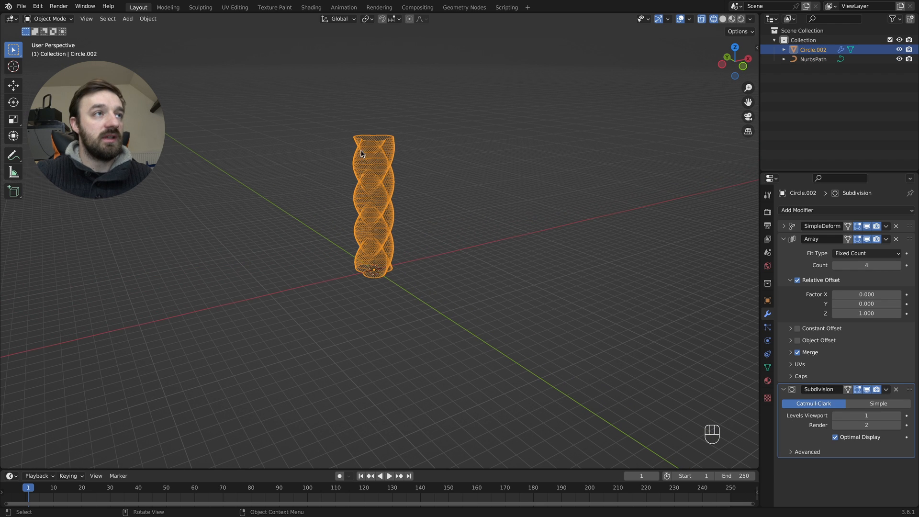
key(z)
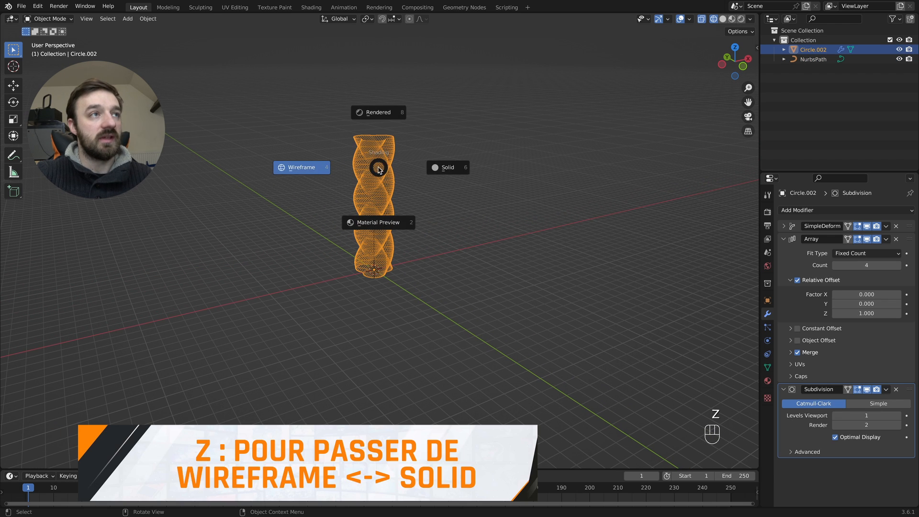
click(464, 172)
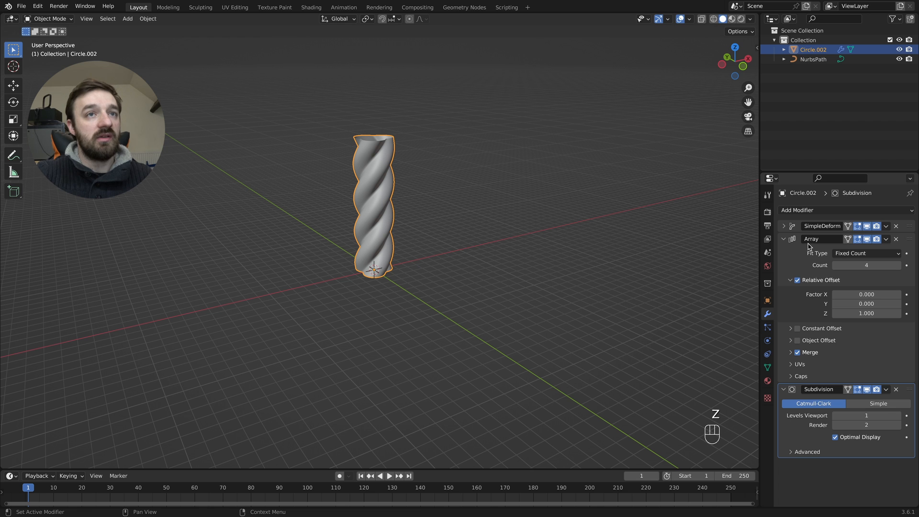
click(848, 253)
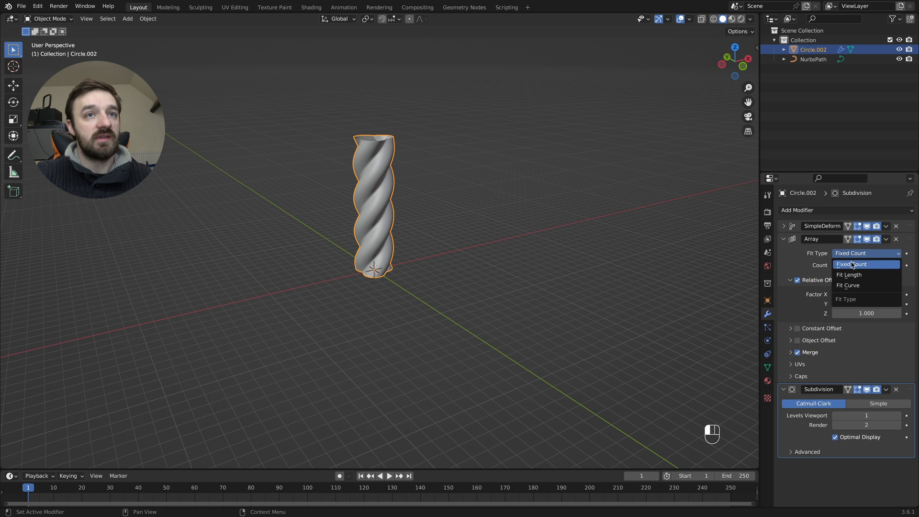
click(848, 286)
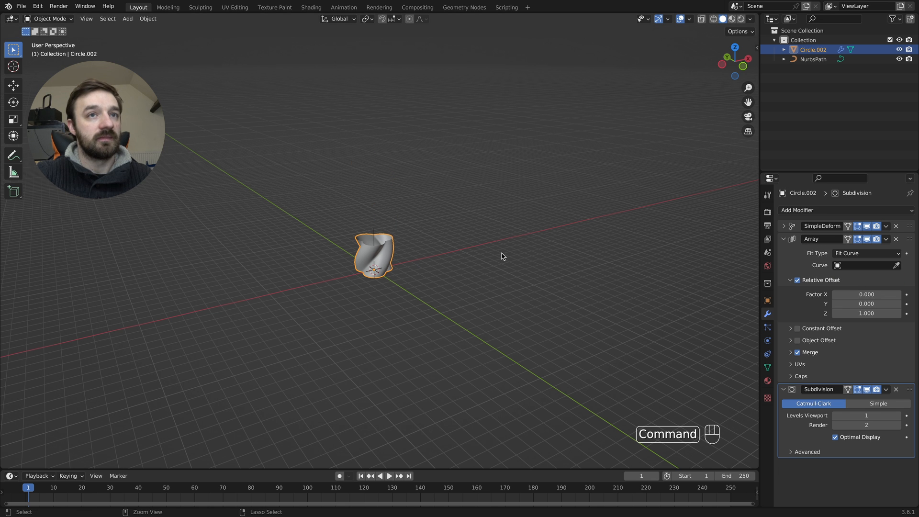
super+scroll(501, 256, up, 3)
super+scroll(500, 256, up, 2)
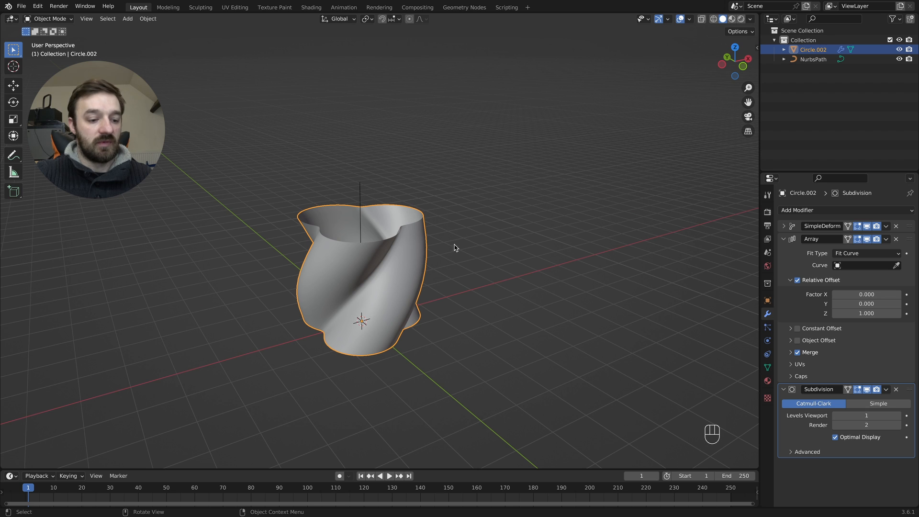
click(896, 266)
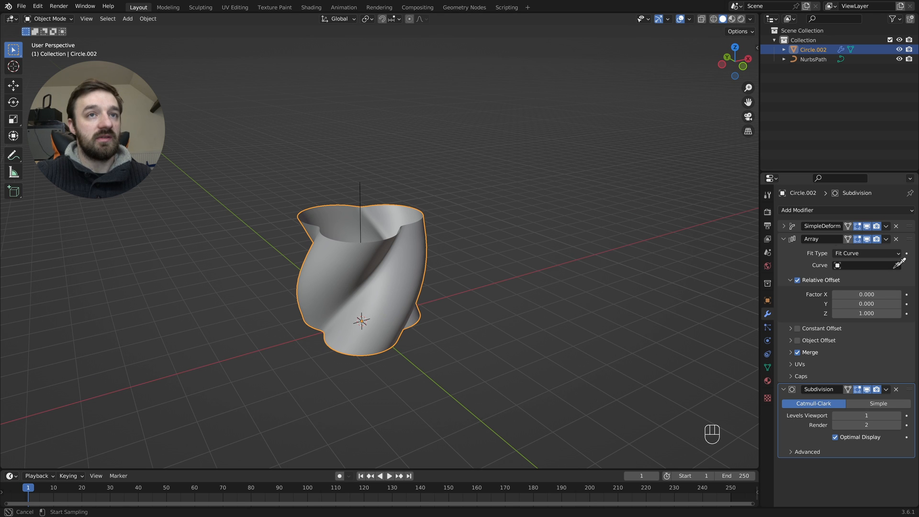
click(359, 189)
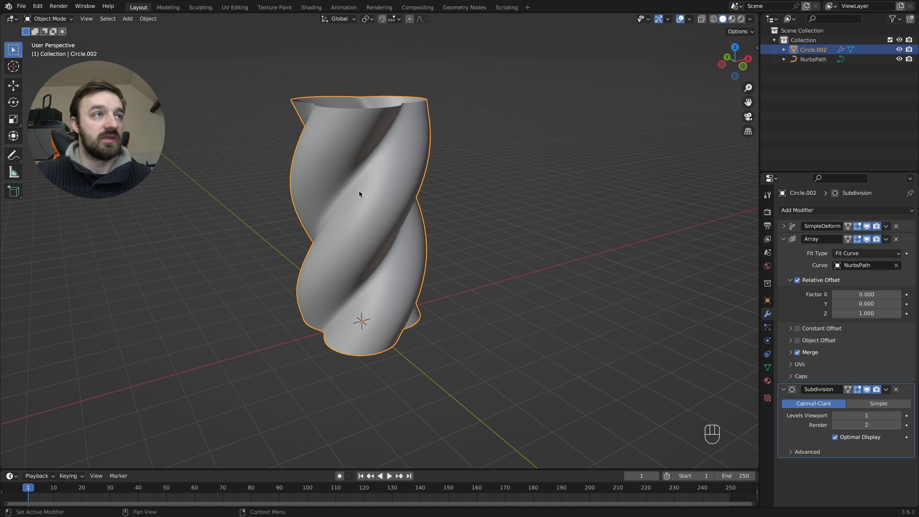
In wireframe Edit Mode, move the path's top control point about 9.4 m in X, 1 m in Y and -0.1 m in Z
click(809, 60)
key(z)
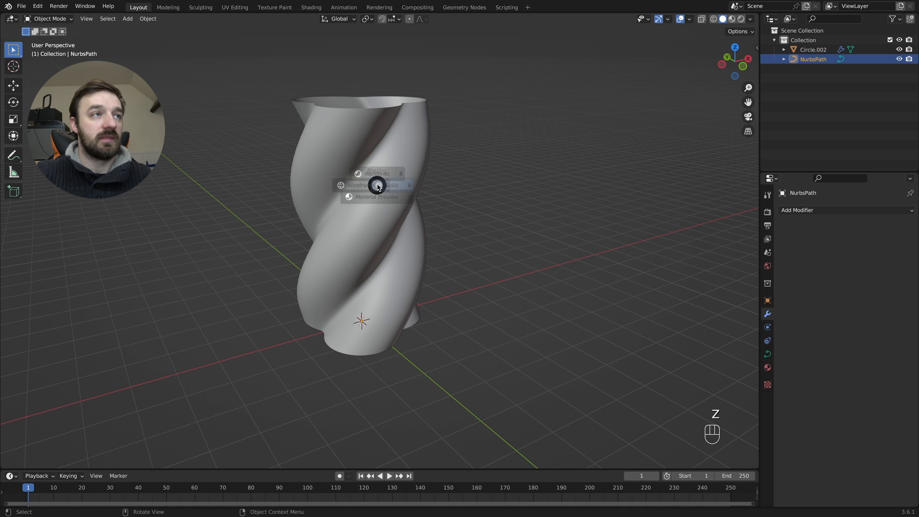
click(295, 186)
key(Tab)
drag(370, 173, 339, 194)
middle_drag(330, 178, 355, 176)
key(g)
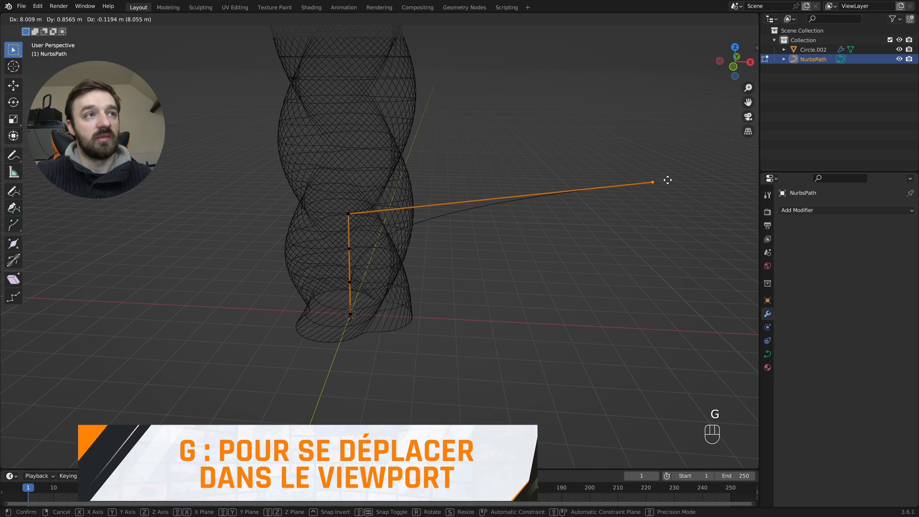
click(714, 181)
scroll(632, 181, down, 4)
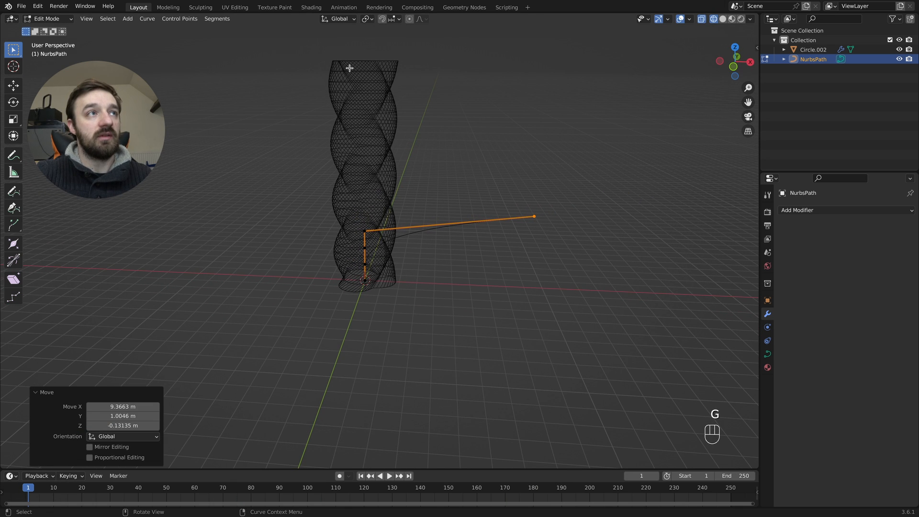
Move the path's fourth control point about -8.2 m in X and its end point about 14.1, 3.5 and 5.5 m in X, Y, Z
click(365, 232)
key(g)
click(211, 149)
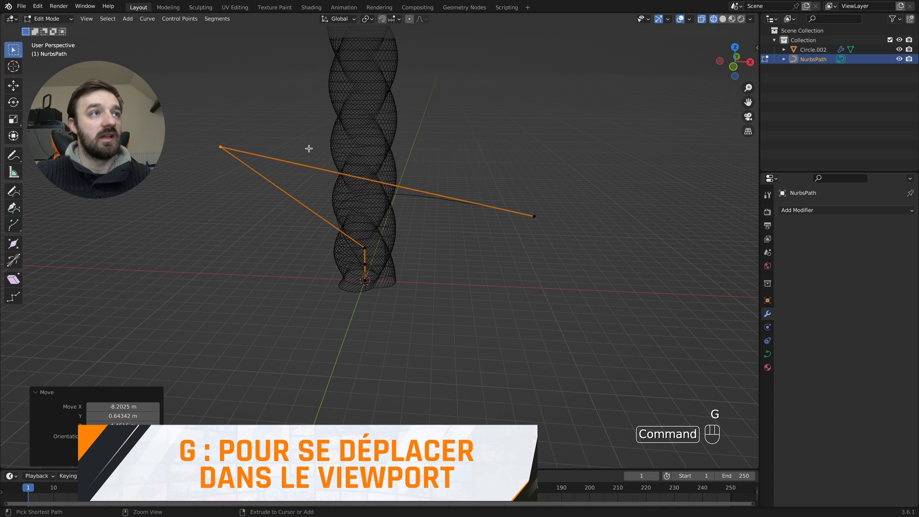
super+scroll(309, 149, down, 4)
click(462, 225)
key(g)
click(593, 176)
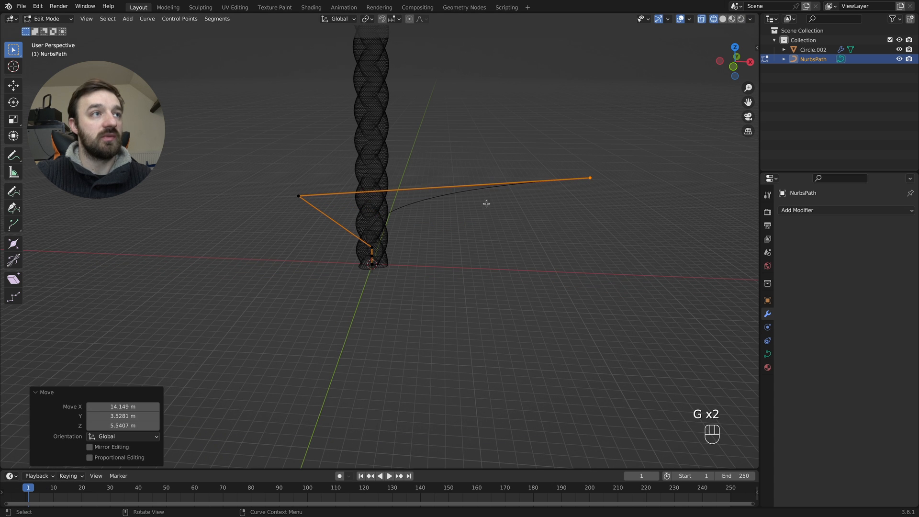
Move the path's third control point about -5.4 m in X and -0.6 m in Y, and return to Object Mode
click(372, 248)
key(g)
click(314, 246)
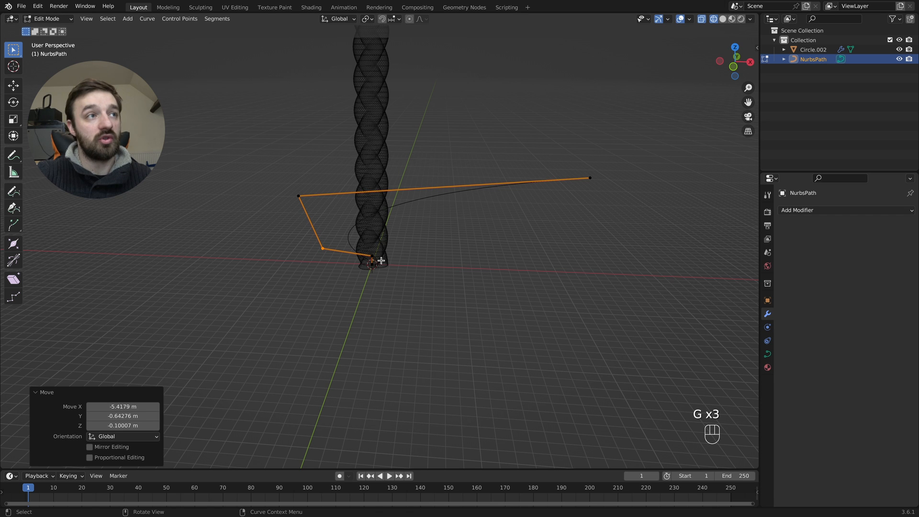
key(Tab)
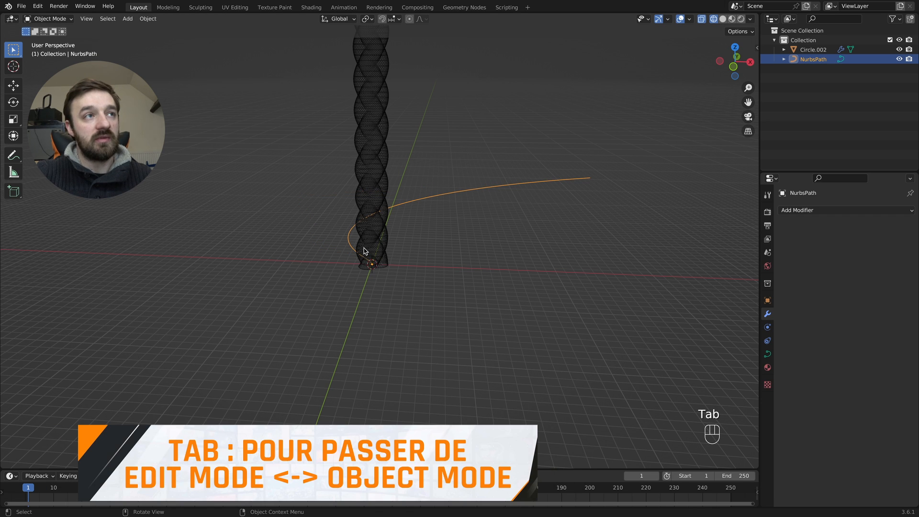
In solid shading, add a Curve modifier to the twisted column with NurbsPath as its curve object
key(z)
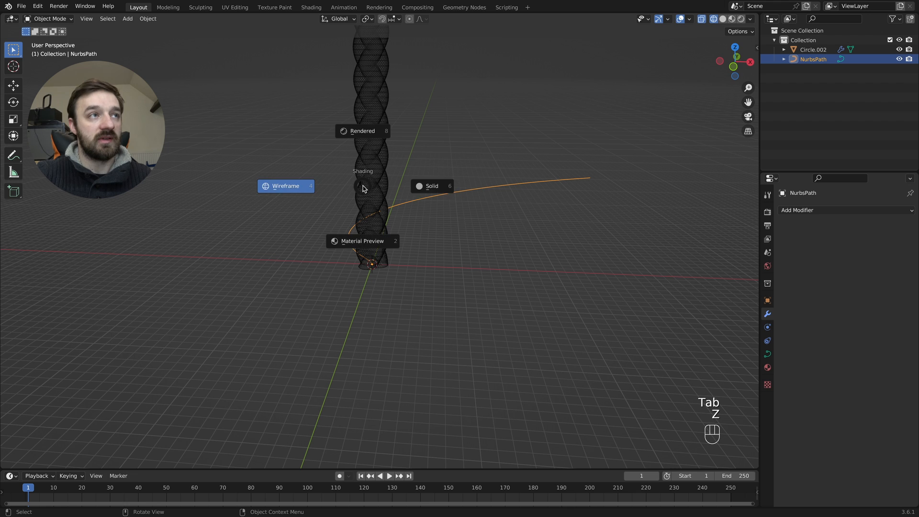
click(436, 188)
click(378, 115)
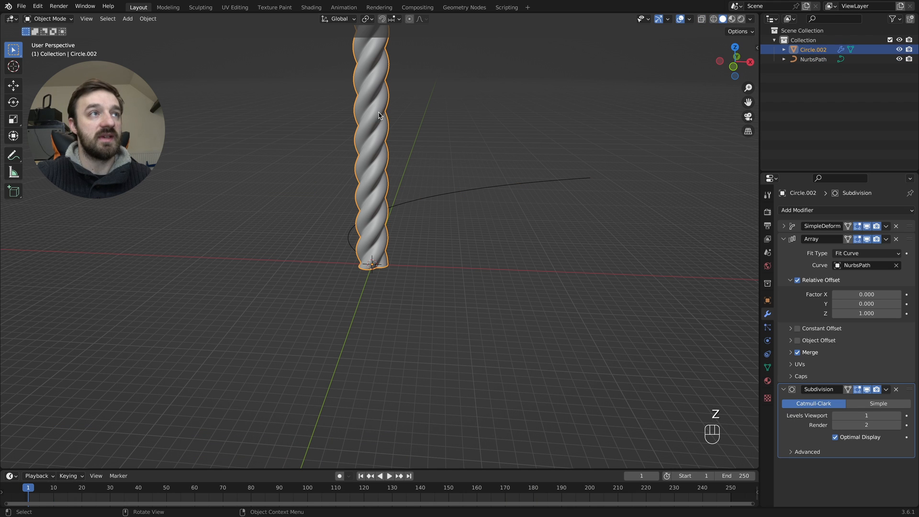
click(785, 239)
click(785, 252)
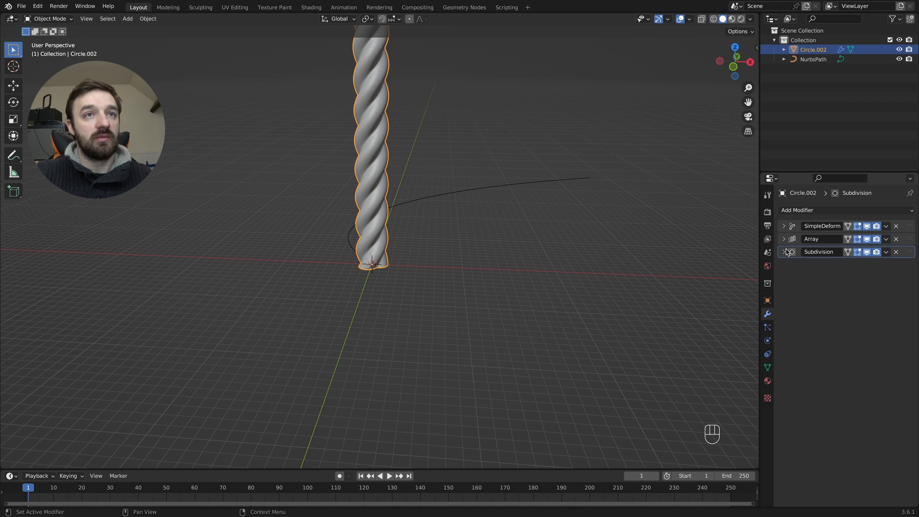
click(808, 210)
click(799, 259)
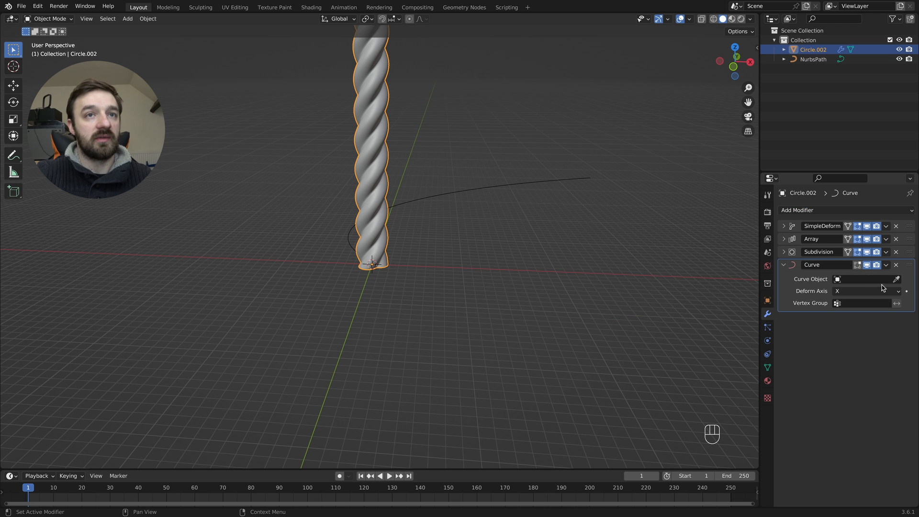
click(896, 279)
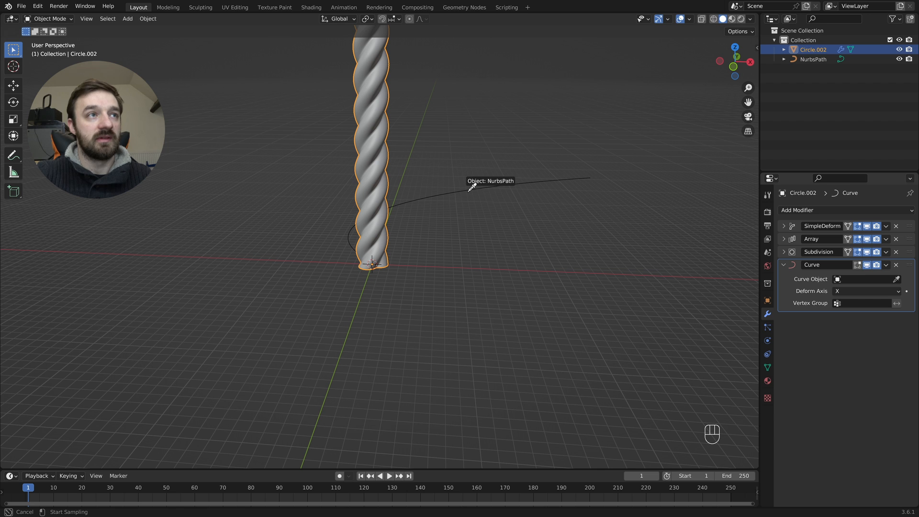
click(469, 194)
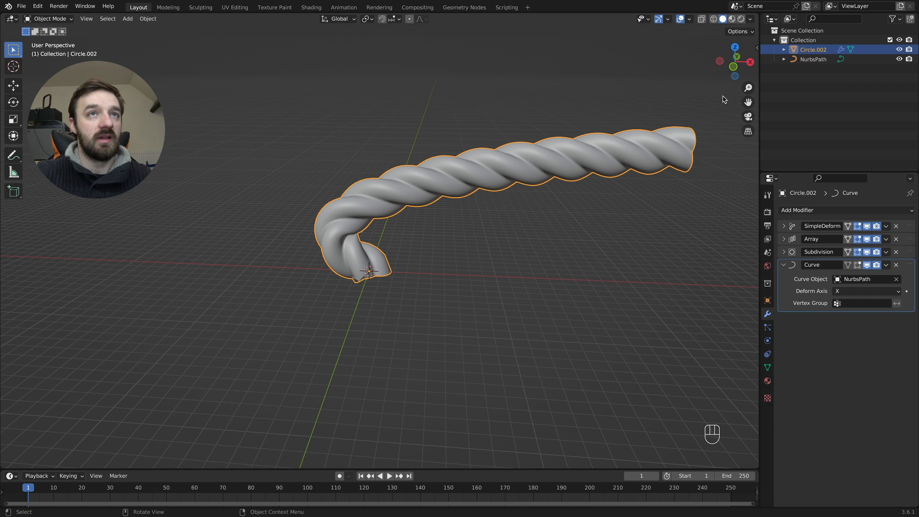
In wireframe Edit Mode on the path, move the fourth control point from the base upward and outward toward negative X
click(812, 59)
key(z)
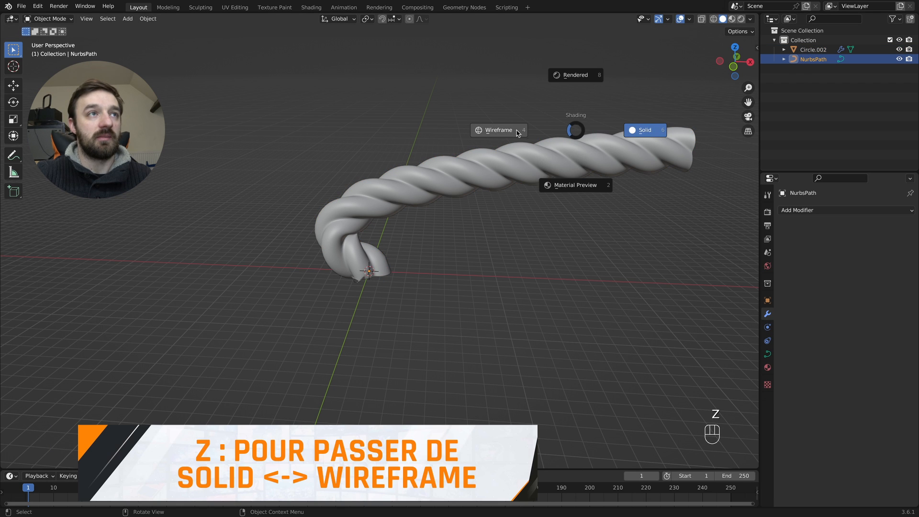
click(516, 132)
key(Tab)
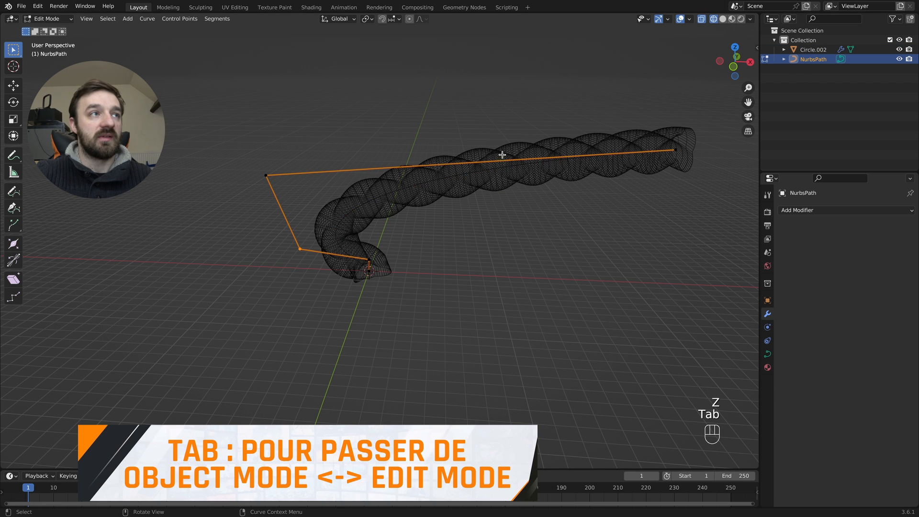
drag(277, 158, 246, 188)
key(g)
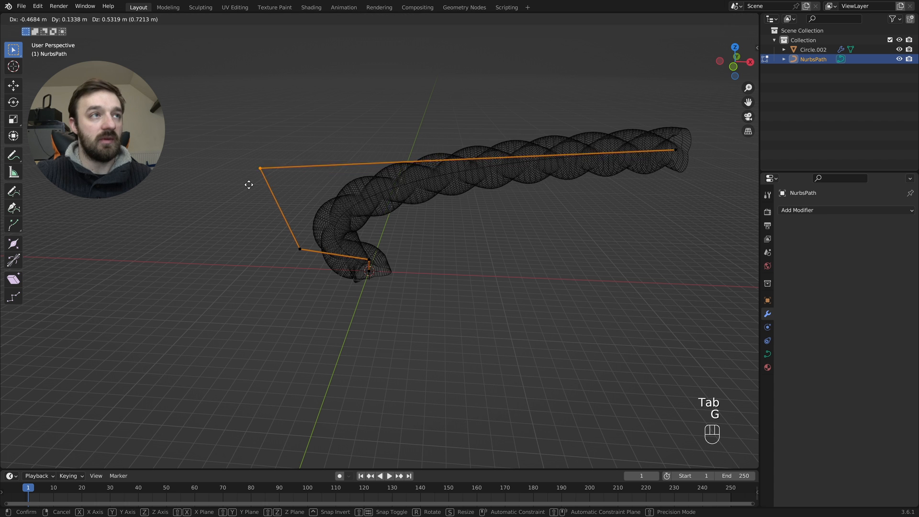
click(194, 67)
Move the path's third control point about -13.3 m in X, -0.5 m in Y and 2.9 m in Z
key(g)
right_click(315, 238)
drag(318, 235, 257, 272)
key(g)
click(92, 226)
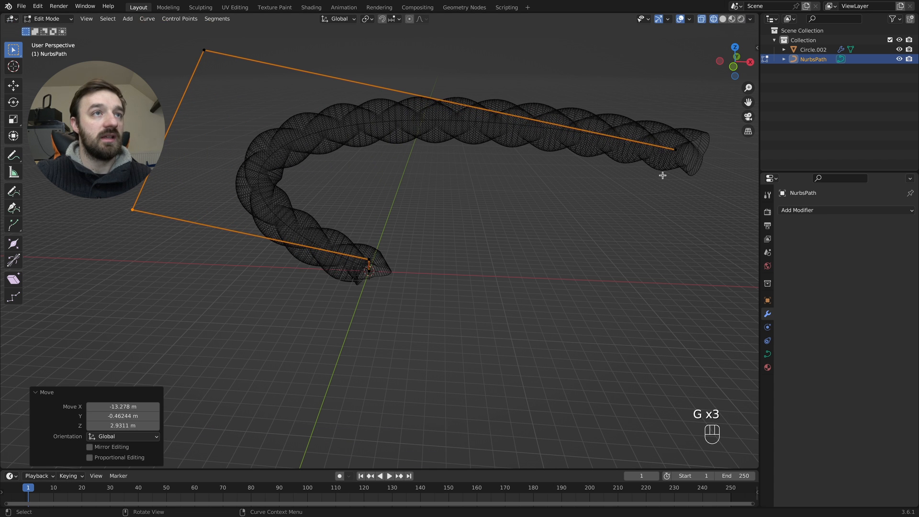
Raise the path's end control point and subdivide the segment between it and the neighbouring control point
key(g)
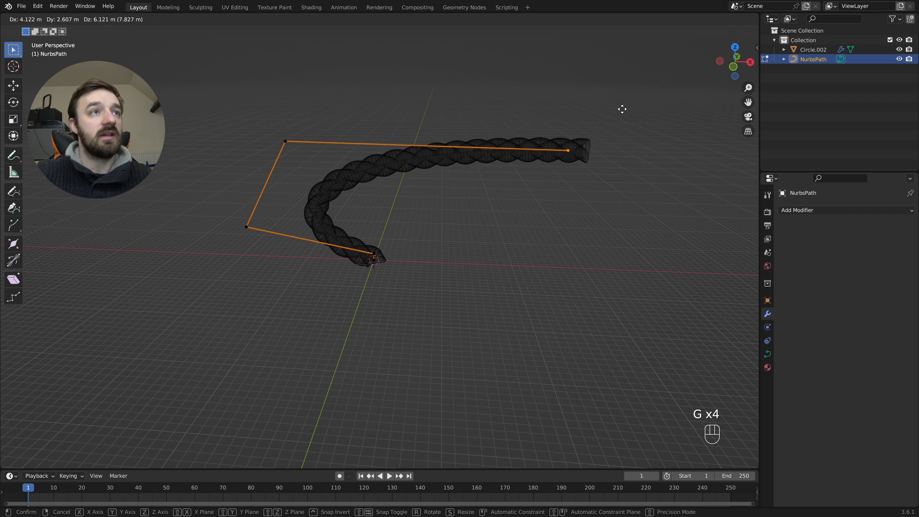
click(627, 81)
drag(589, 89, 264, 156)
right_click(353, 138)
click(334, 139)
Move the new control point down and toward positive X, and the end point about -13.4, 1.6 and 8.8 m in X, Y, Z
drag(472, 106, 426, 141)
key(g)
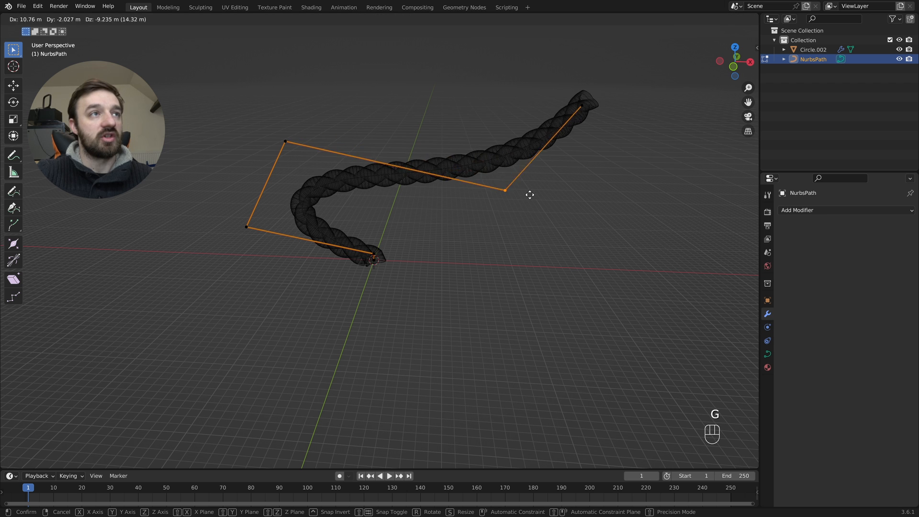
click(625, 240)
key(g)
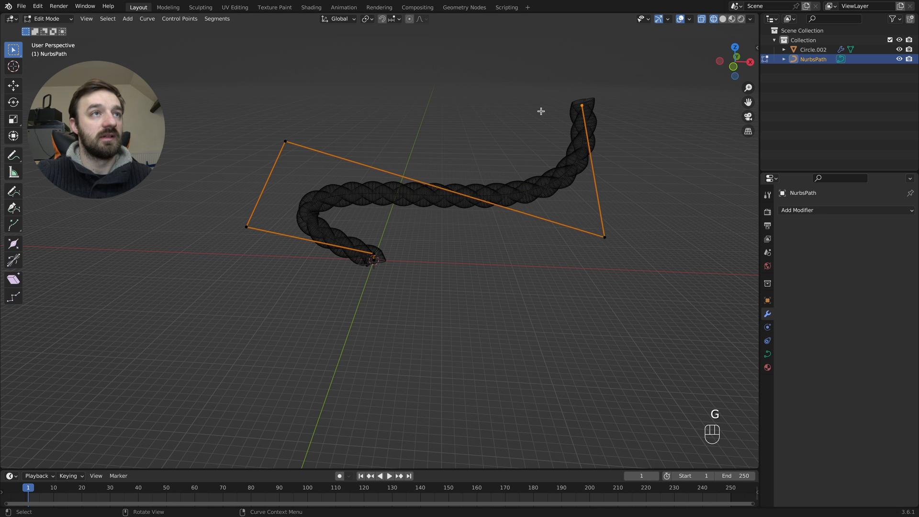
click(450, 43)
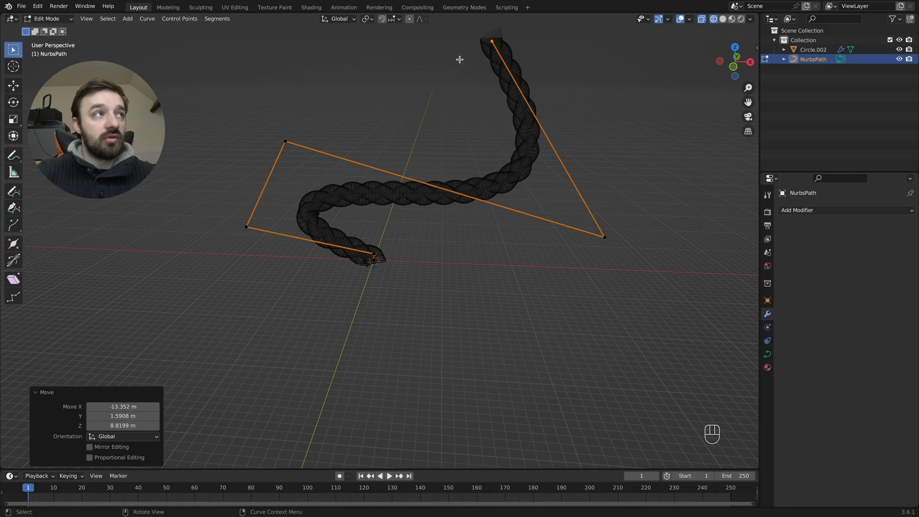
key(Tab)
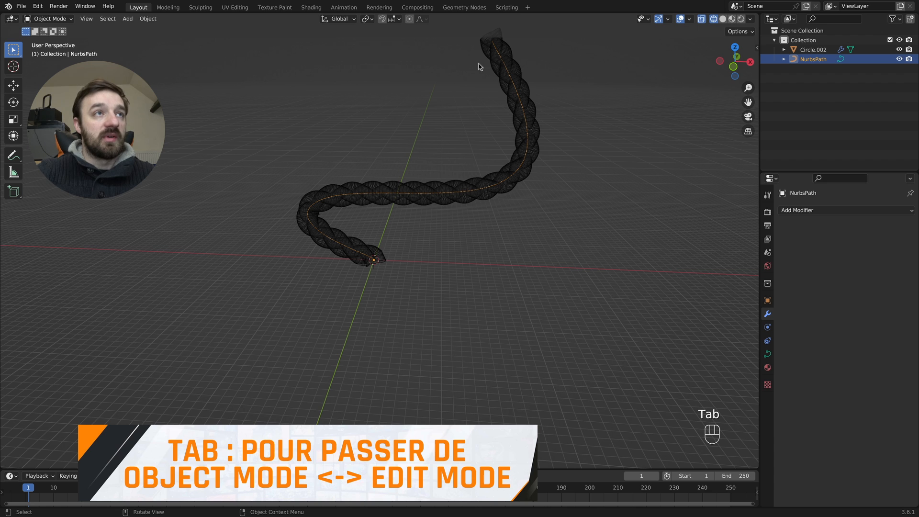
Select the rope mesh, display it in Solid shading, and create a new material for it in the Shading workspace
click(508, 85)
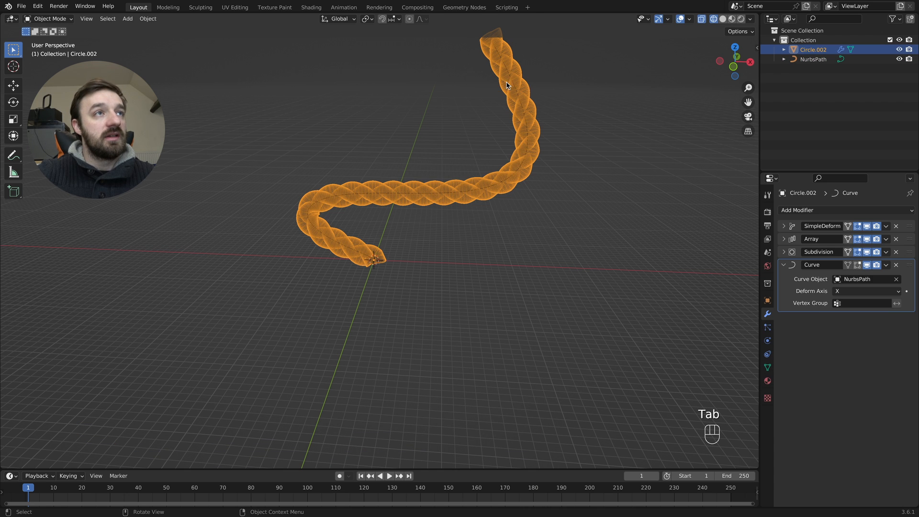
key(z)
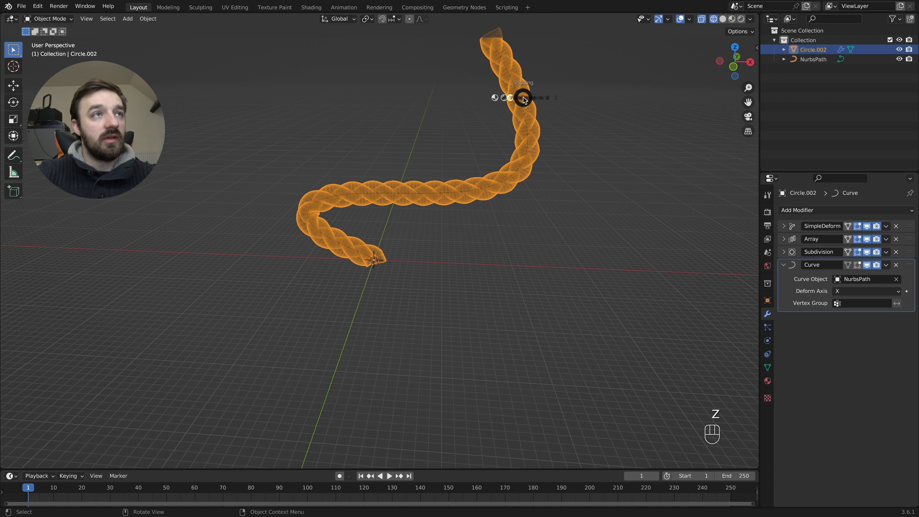
click(610, 103)
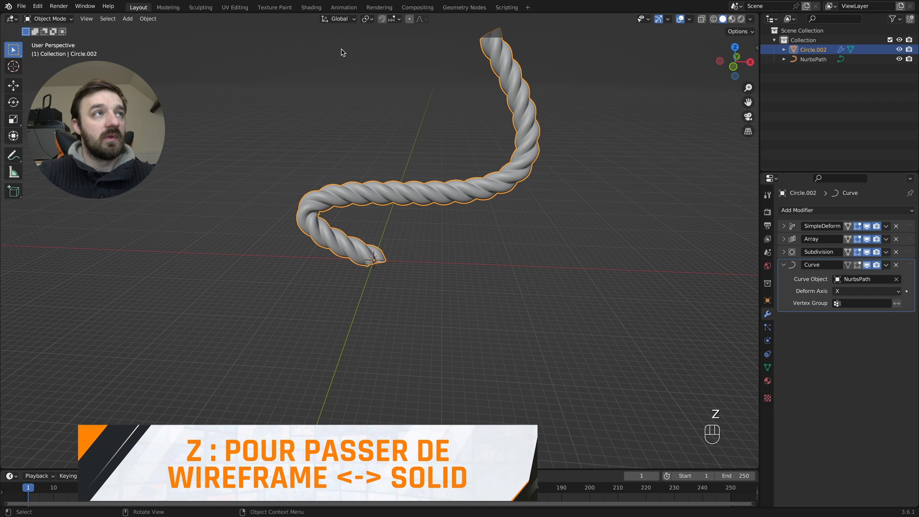
click(311, 7)
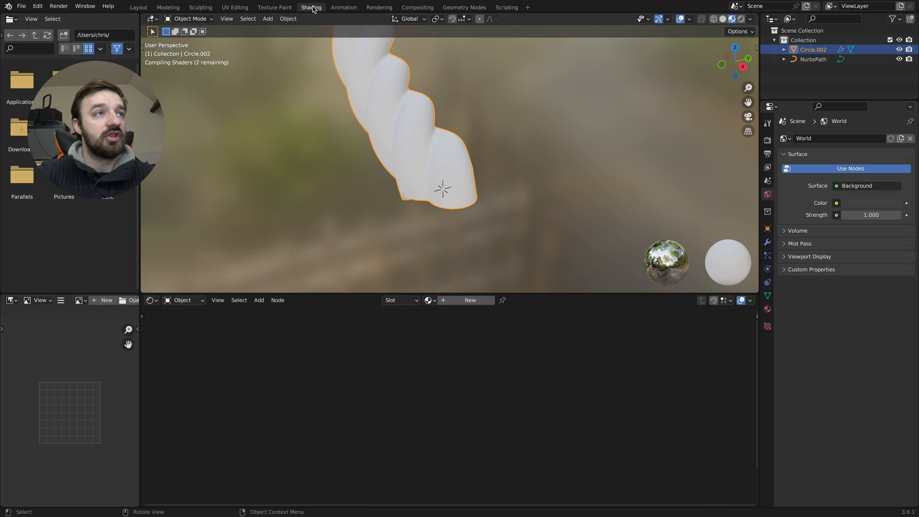
click(486, 300)
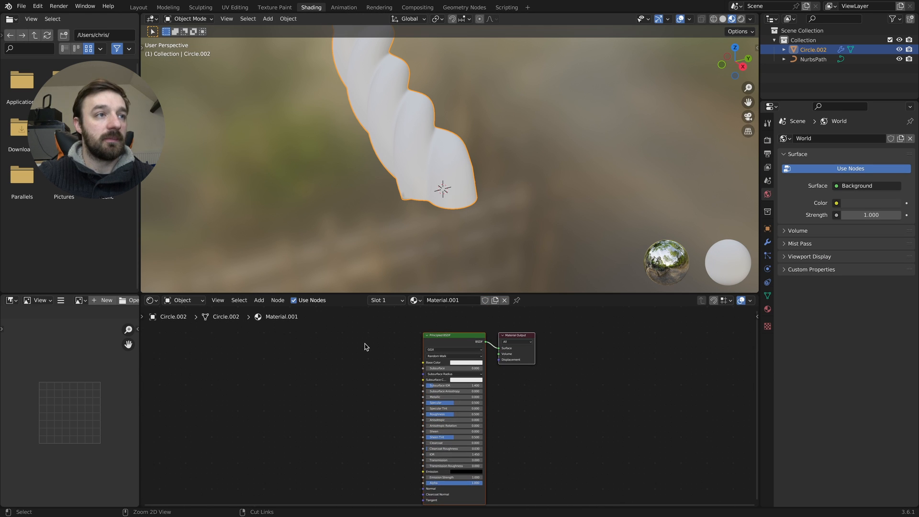
Add an Image Texture node feeding the Principled BSDF's Base Color and load Rope_001_basecolor.jpg into it
key(shift+a)
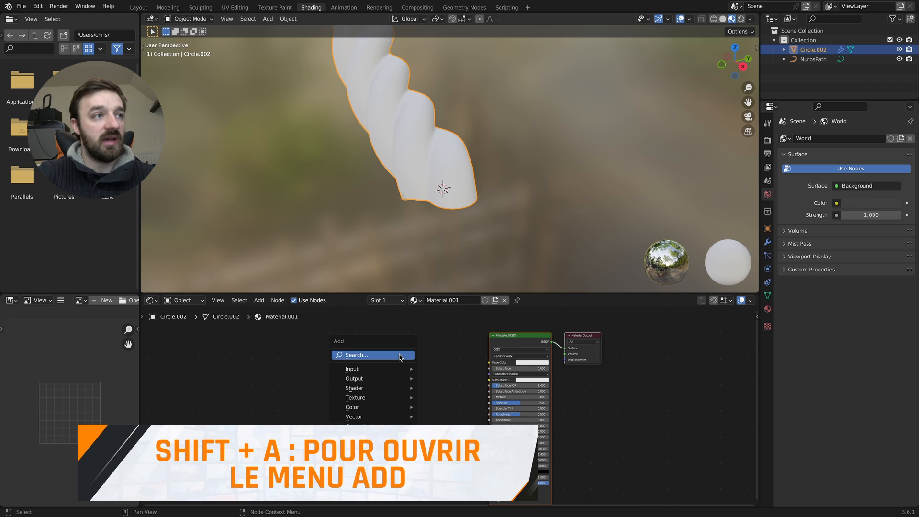
click(400, 356)
text(ima)
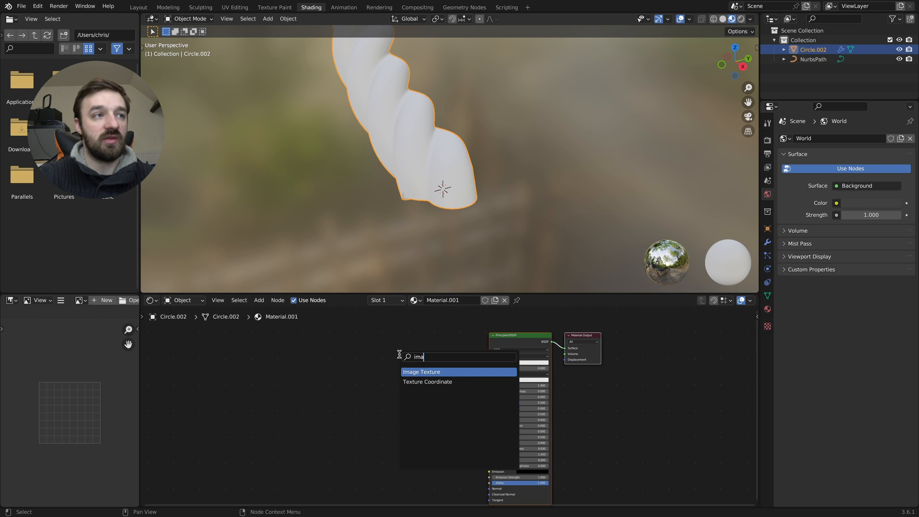
key(Return)
click(392, 354)
drag(454, 360, 490, 360)
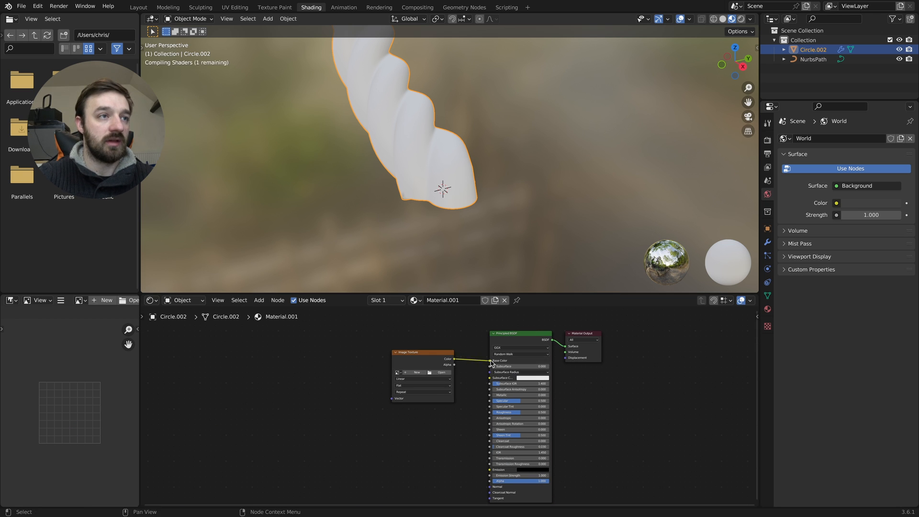
click(442, 373)
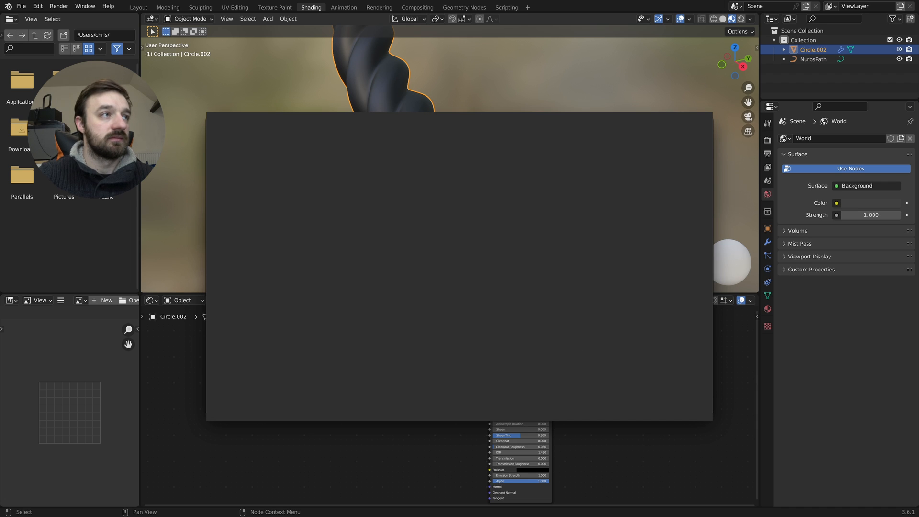
Add a Texture Coordinate node and connect its Object output to the base color texture's Vector input
scroll(375, 360, left, 6)
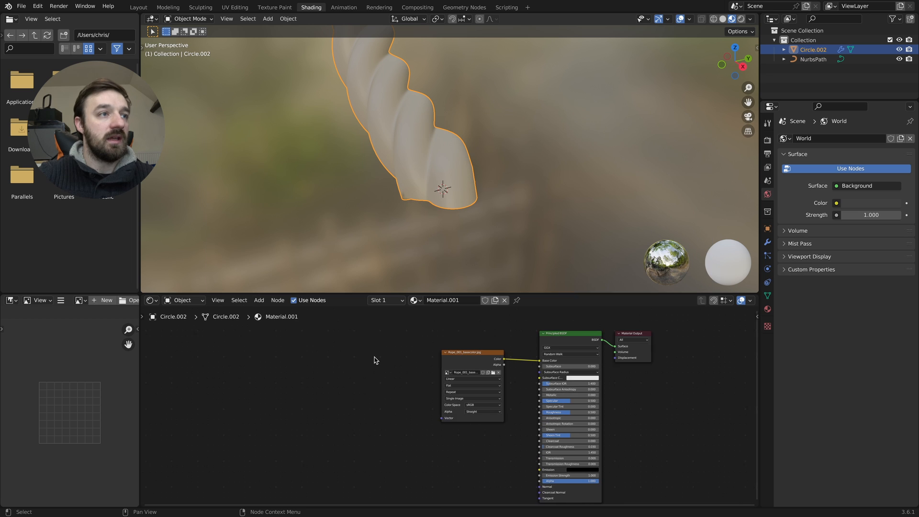
key(shift+a)
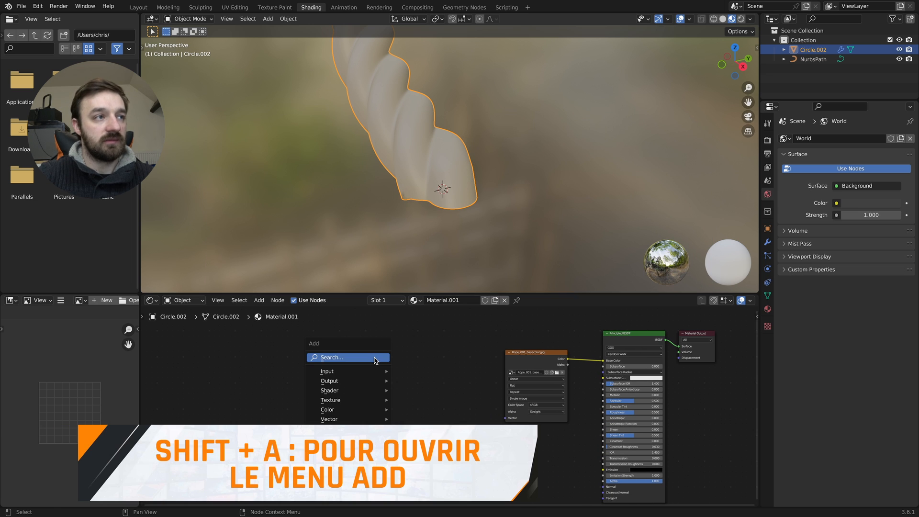
text(te)
text(xture c)
text(oo)
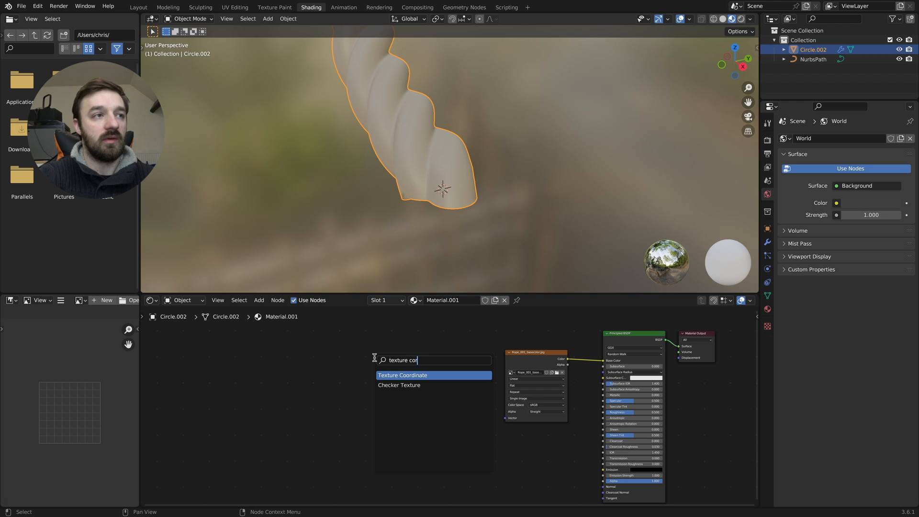
key(Return)
click(337, 366)
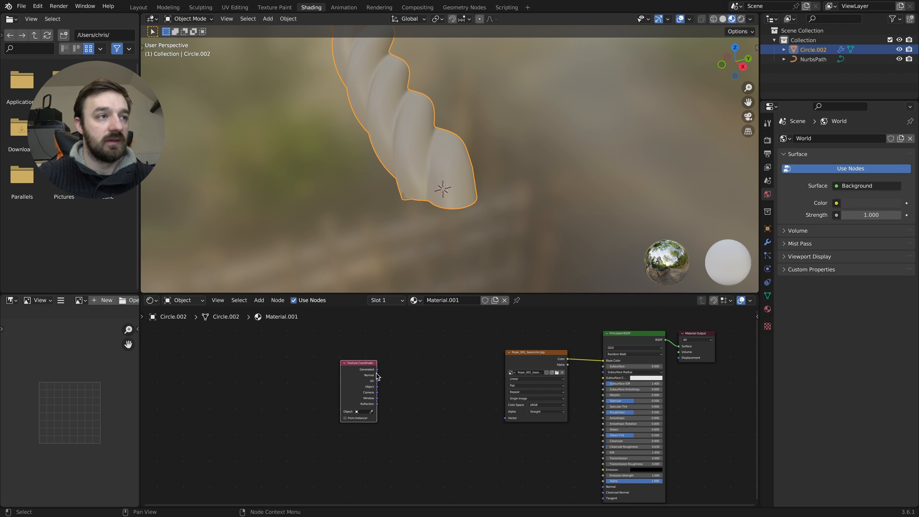
drag(378, 389, 506, 417)
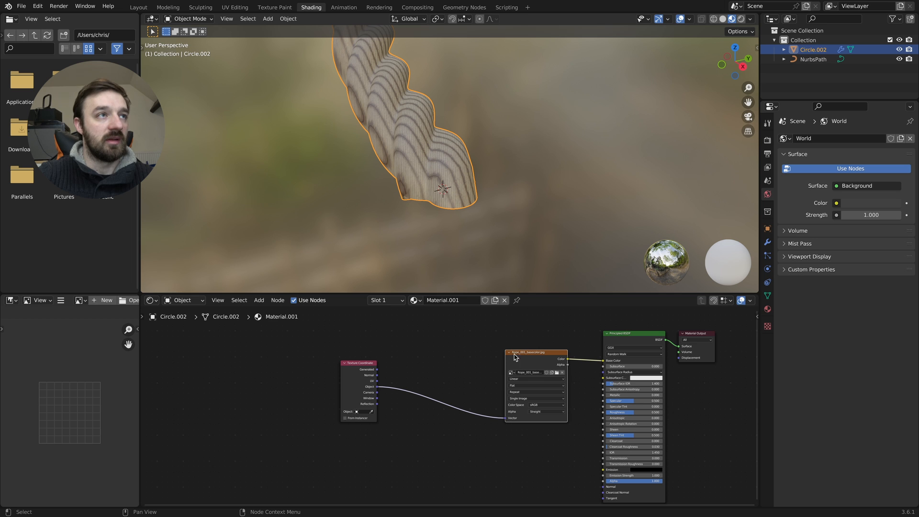
Insert a Mapping node between the Texture Coordinate and base color texture nodes, and set its Z rotation to 45°
ctrl+scroll(432, 160, down, 3)
shift+scroll(430, 161, up, 4)
ctrl+scroll(427, 161, down, 2)
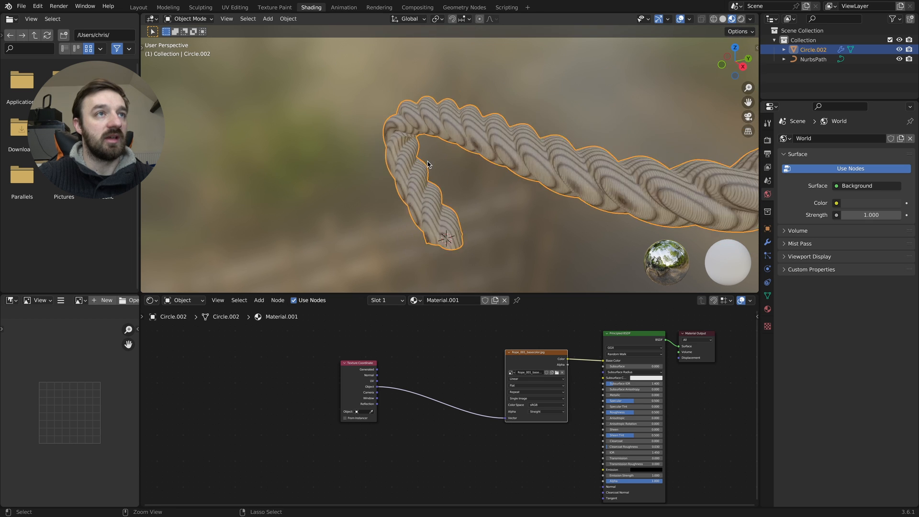
ctrl+scroll(428, 164, down, 4)
scroll(428, 164, left, 5)
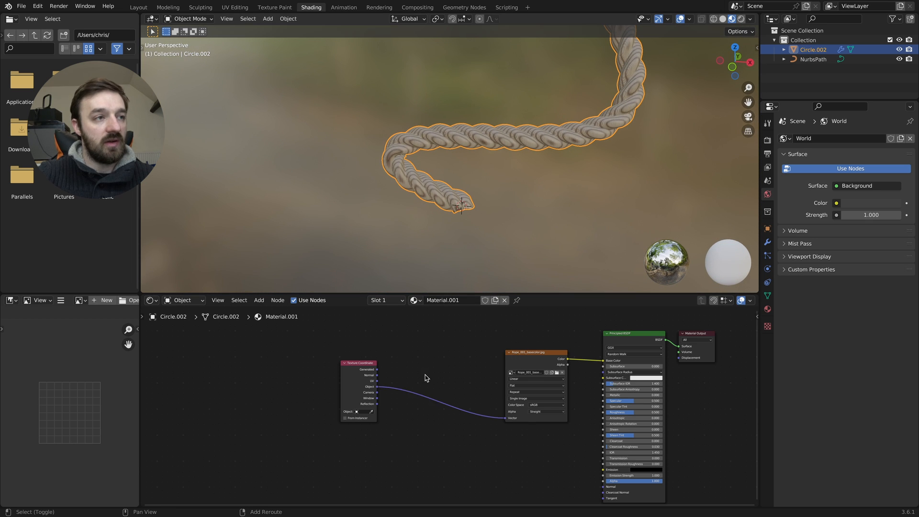
key(shift+a)
text(mapp)
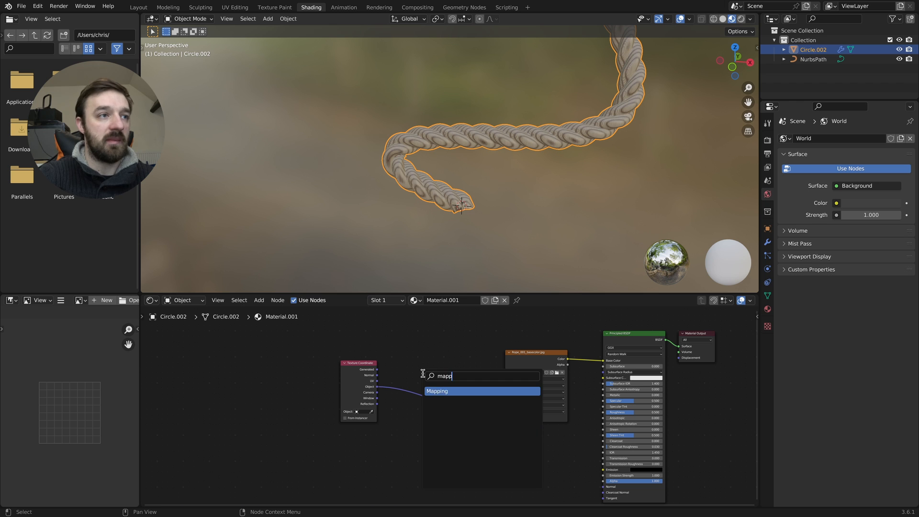
key(Return)
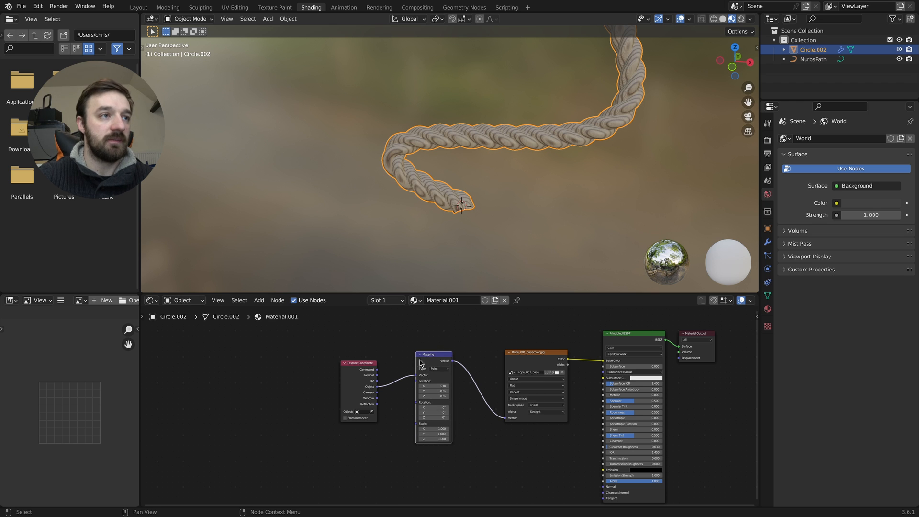
click(436, 418)
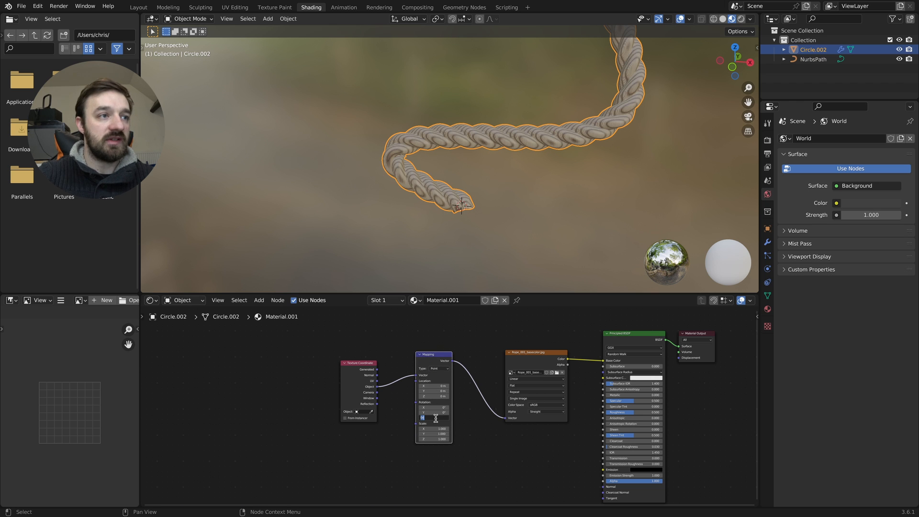
text(45)
key(Return)
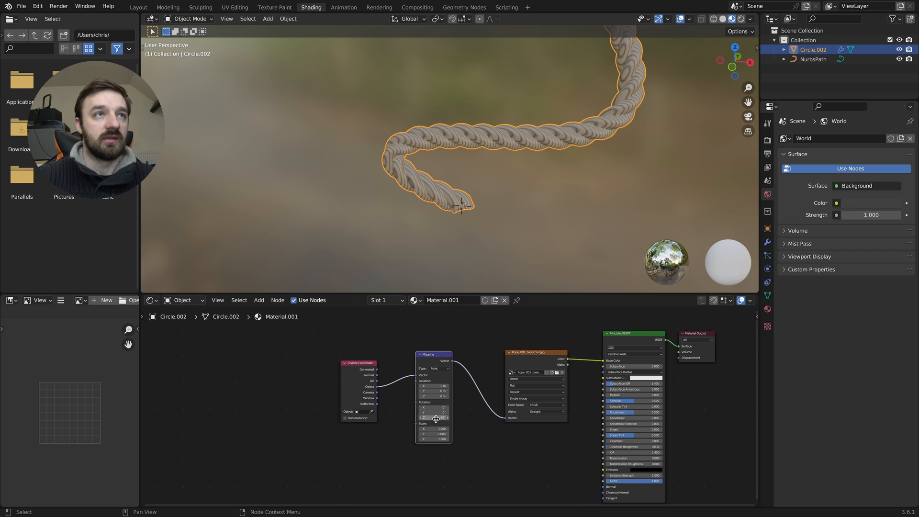
Space out the texture nodes and set the base color texture's projection to Box with a blend of 1.000
drag(470, 342, 346, 392)
drag(440, 354, 351, 347)
drag(563, 376, 458, 373)
scroll(458, 373, up, 2)
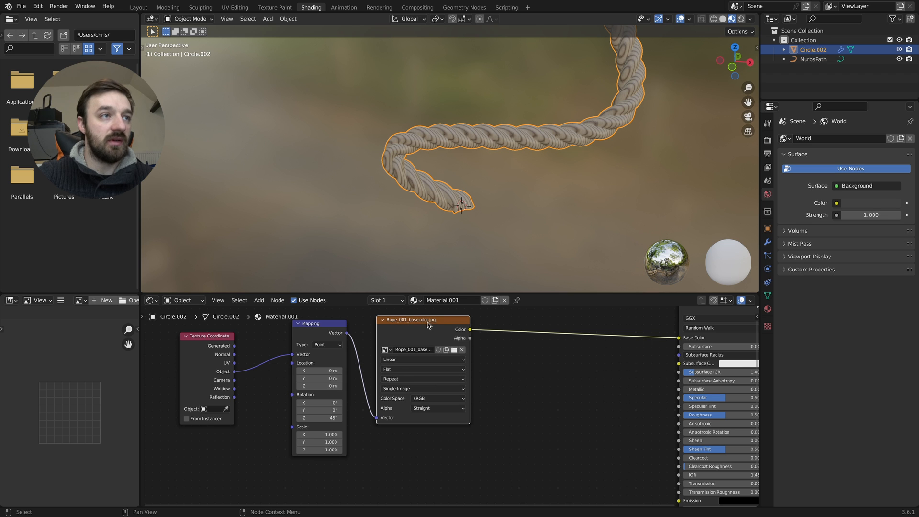
click(399, 372)
click(390, 387)
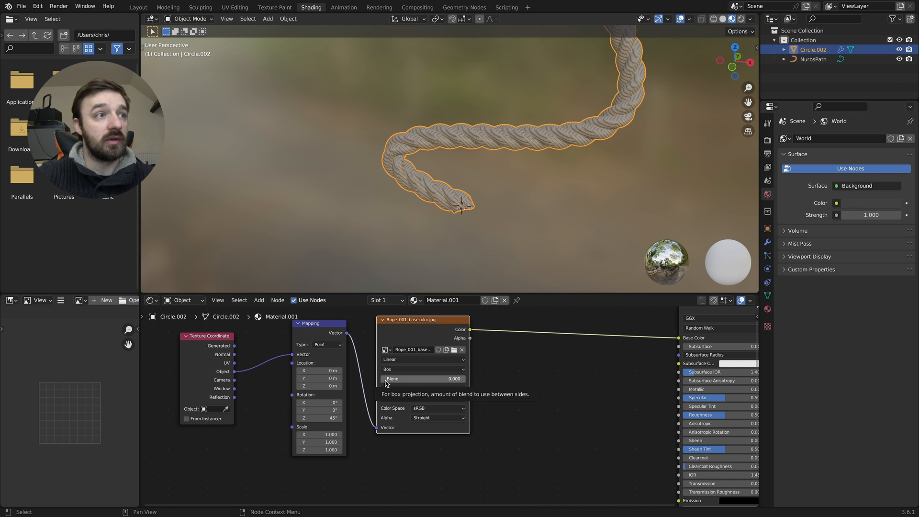
drag(385, 381, 472, 381)
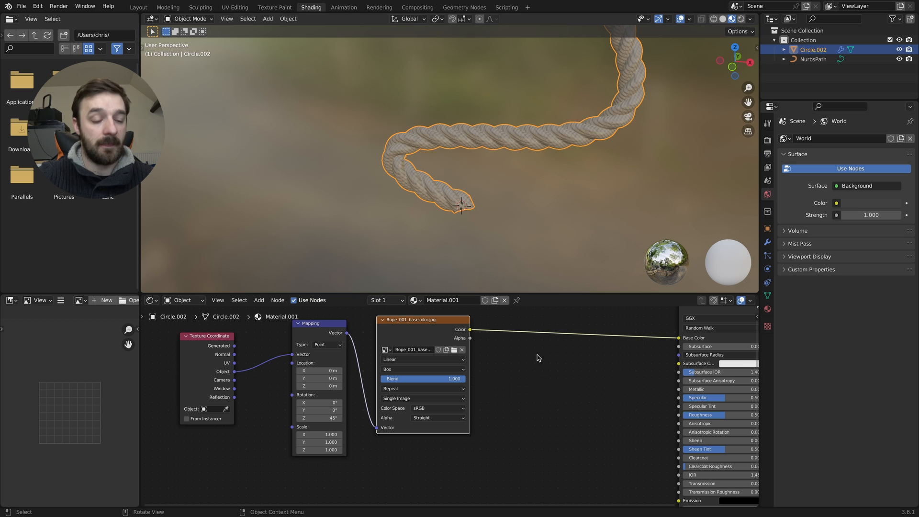
Add a second Image Texture node below the base color texture and connect the Mapping node's Vector output to it
scroll(554, 383, down, 1)
scroll(541, 383, down, 3)
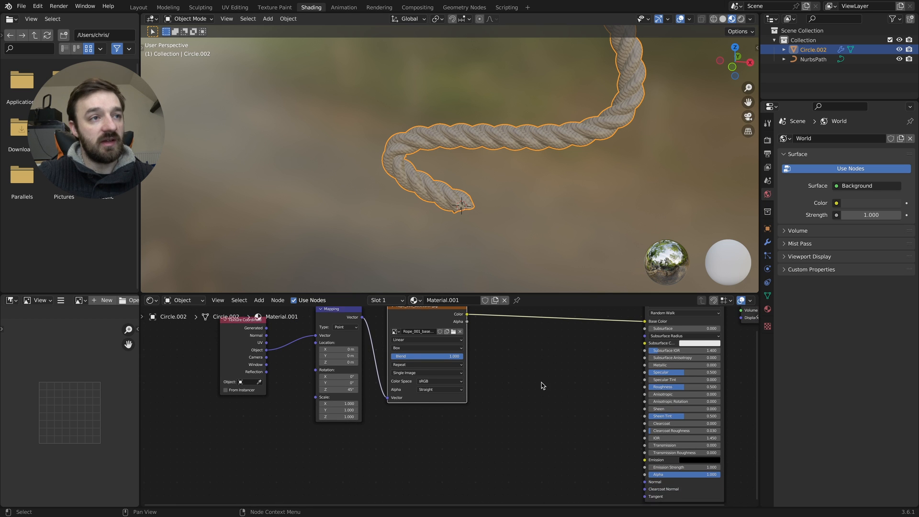
key(shift+a)
click(525, 378)
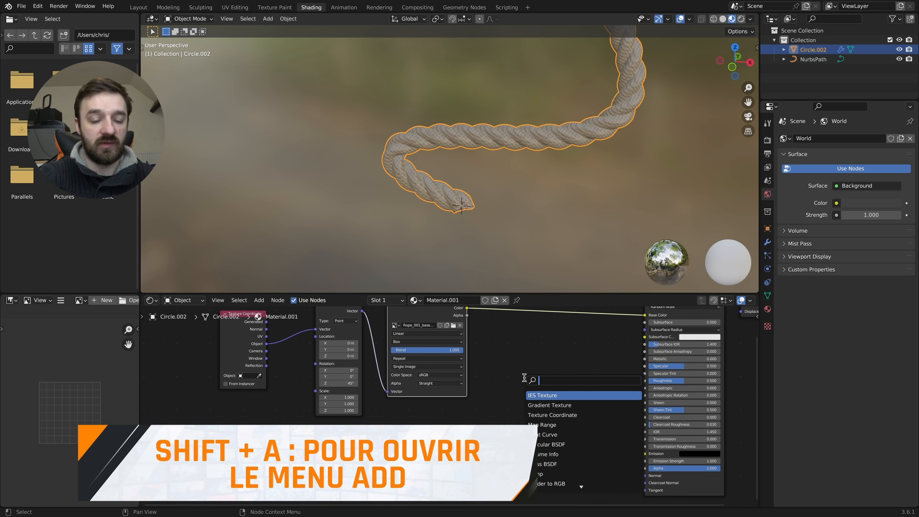
text(image)
key(Return)
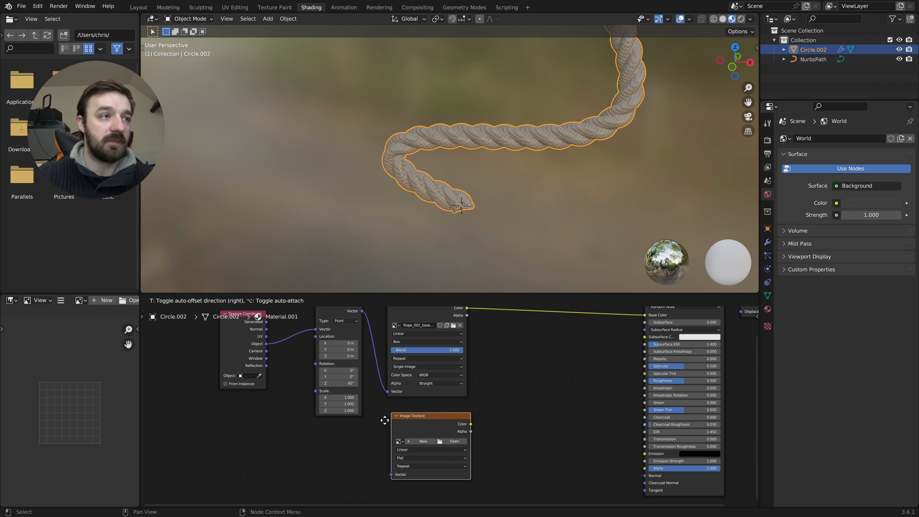
click(379, 421)
drag(364, 314, 386, 482)
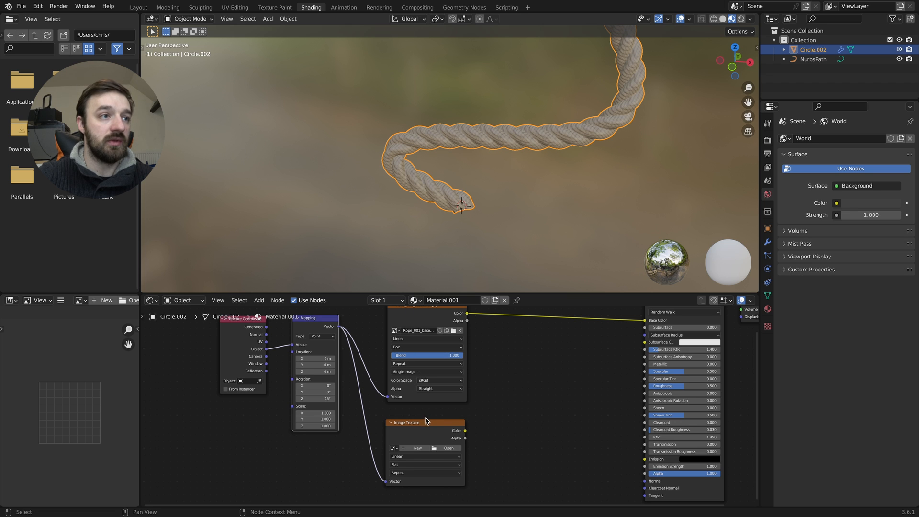
Load Rope_001_normal.jpg into the second image texture and connect its Color output to the Principled BSDF's Normal input
scroll(426, 421, down, 2)
click(450, 406)
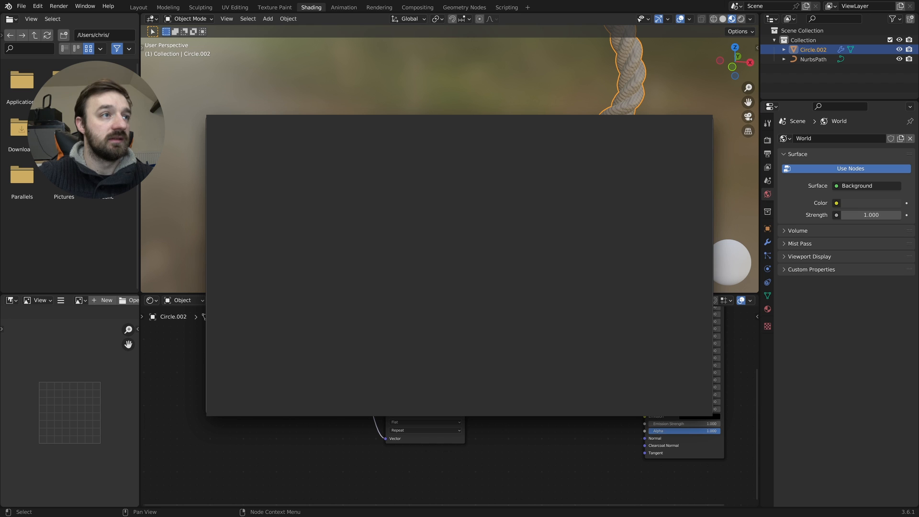
double_click(431, 201)
drag(465, 389, 645, 440)
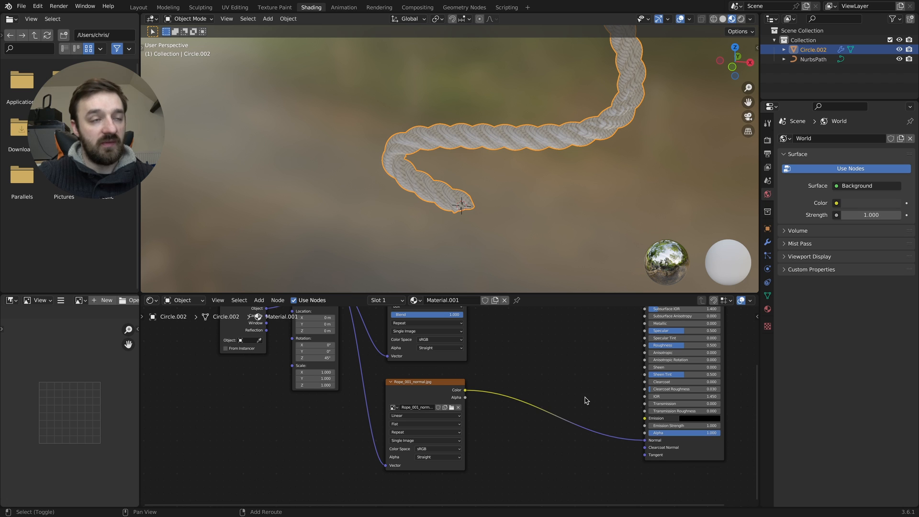
Insert a Bump node between the normal texture and the Principled BSDF, with the texture's color feeding the Bump's Height input
key(shift+a)
text(bump)
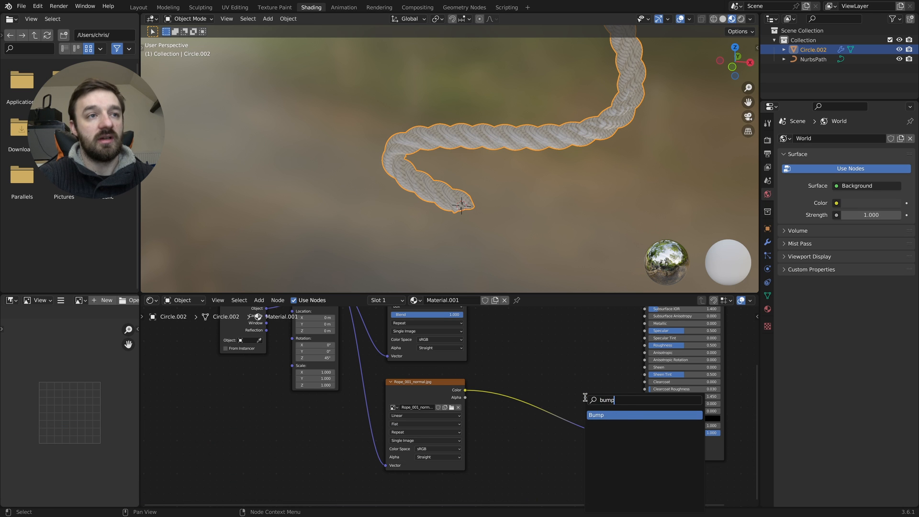
key(Return)
click(549, 397)
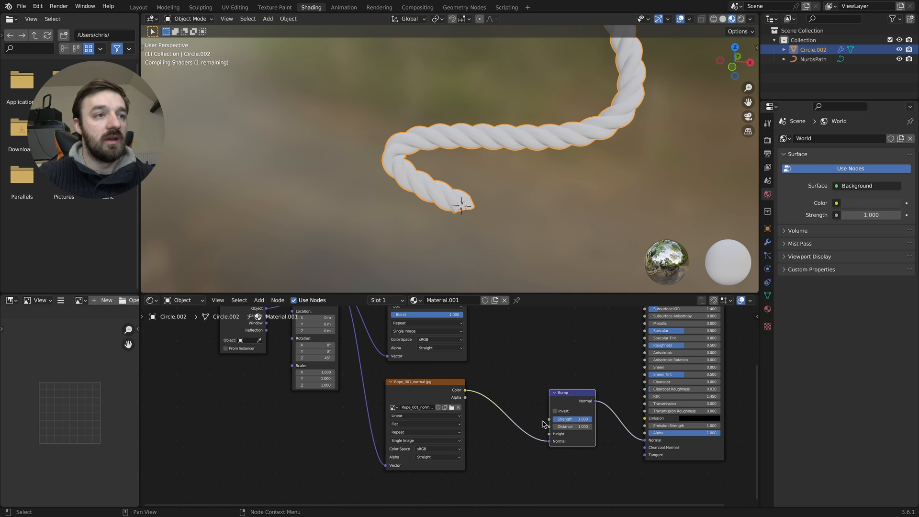
drag(550, 443, 549, 434)
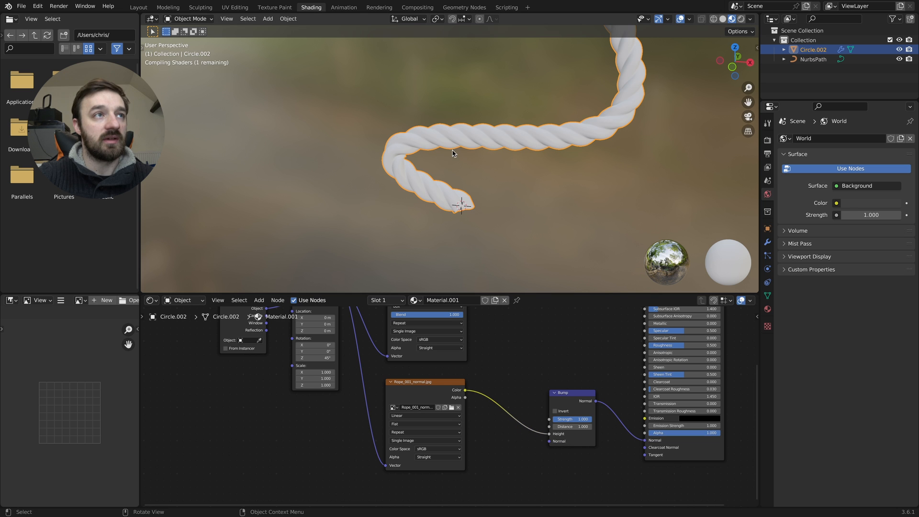
Inspect the rope's surface relief up close and set the Bump node's strength to 0.5
scroll(538, 161, up, 4)
scroll(538, 161, down, 3)
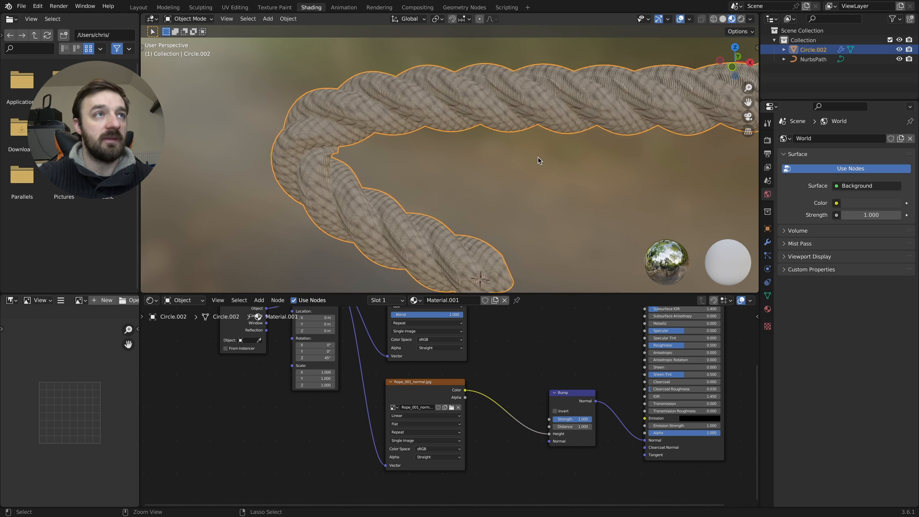
scroll(539, 160, down, 2)
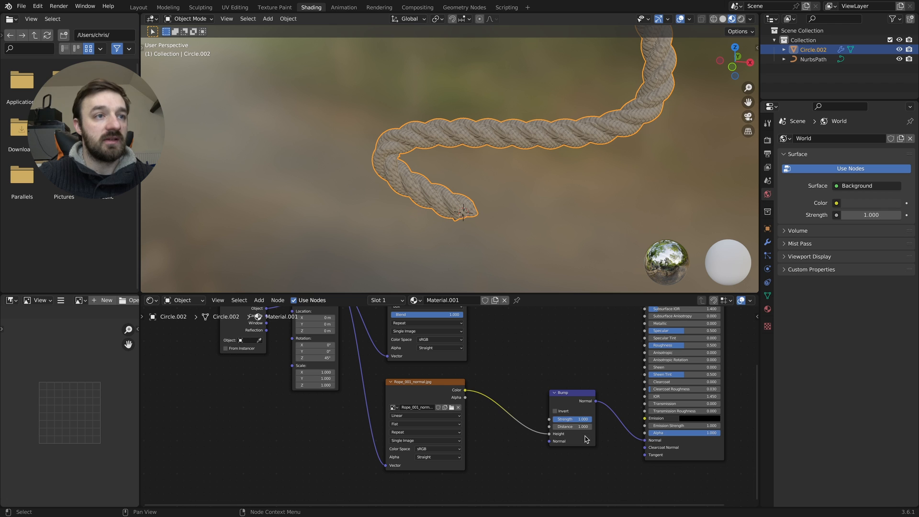
click(574, 421)
text(0.5)
key(Return)
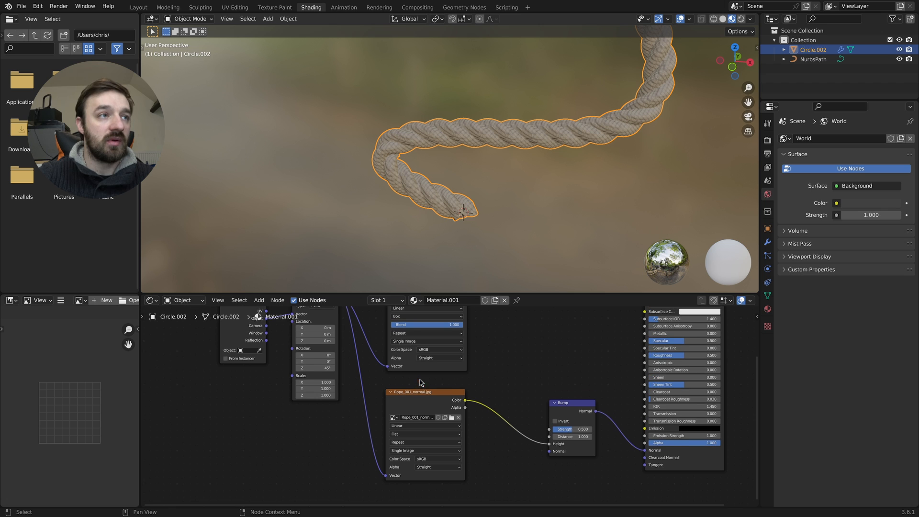
Set the normal texture's projection to Box with a blend of 1.000
scroll(421, 382, up, 3)
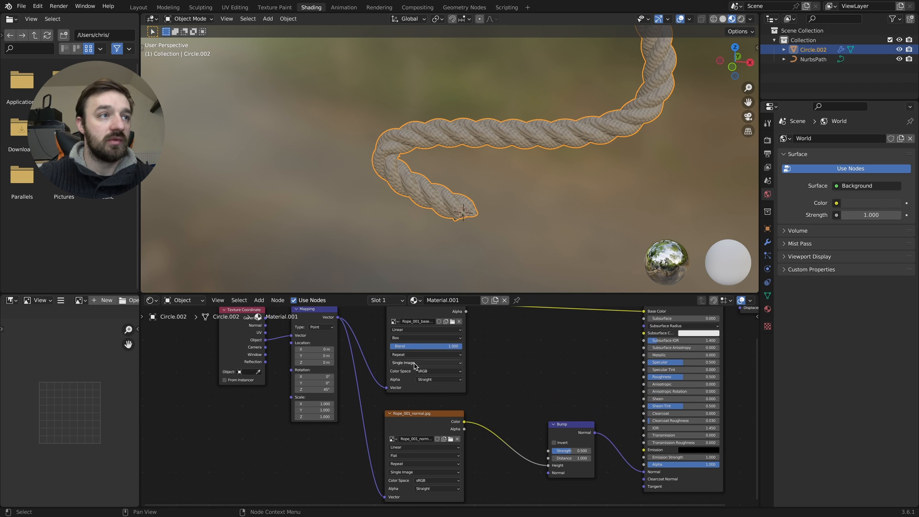
click(401, 459)
click(394, 466)
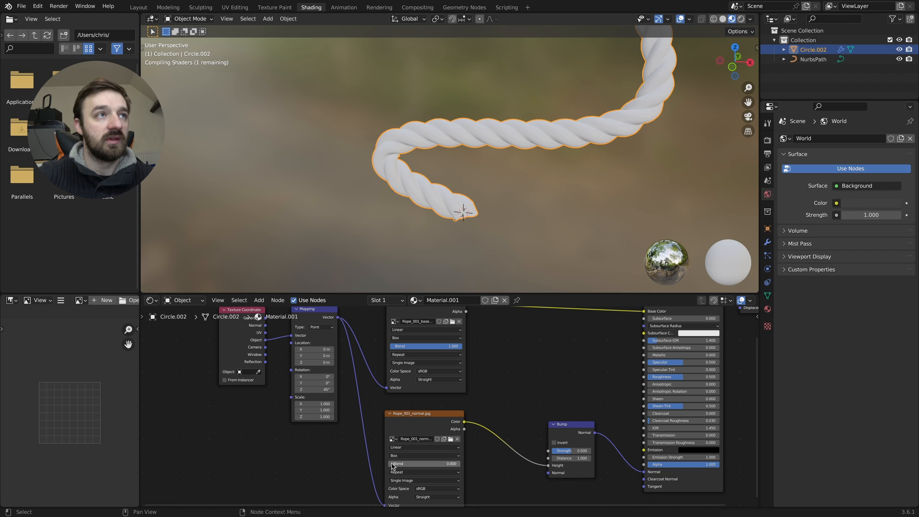
drag(393, 465, 467, 464)
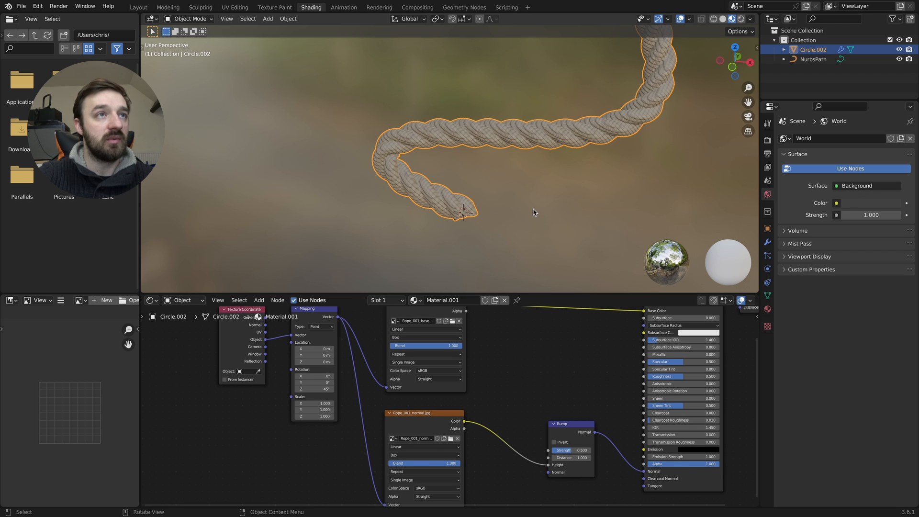
ctrl+scroll(533, 209, down, 2)
shift+scroll(533, 204, up, 15)
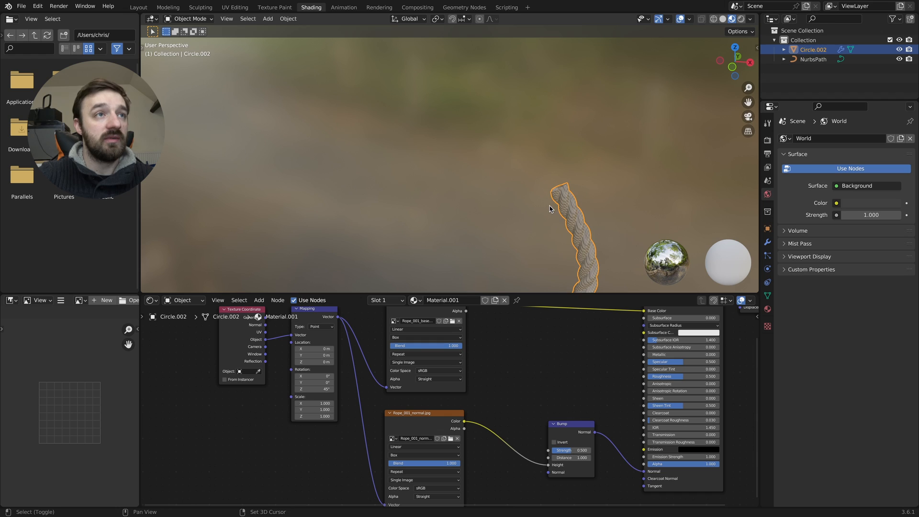
shift+scroll(550, 207, down, 11)
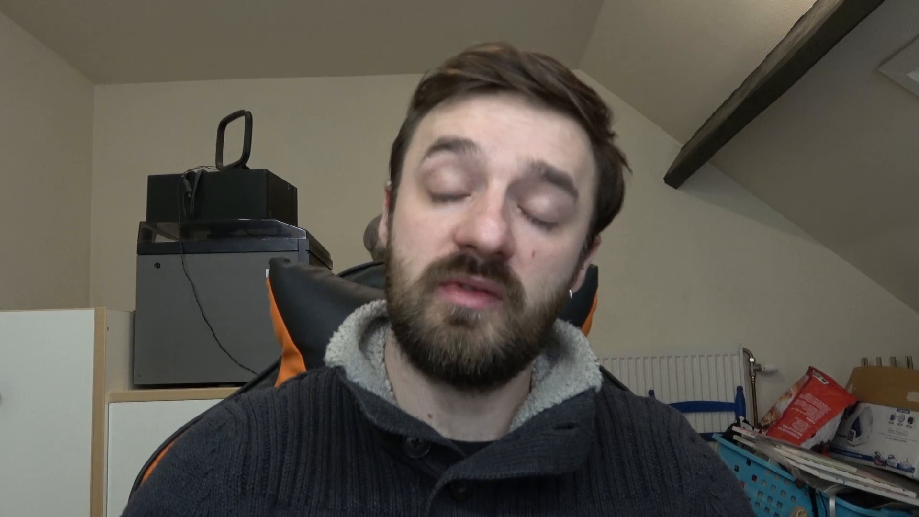